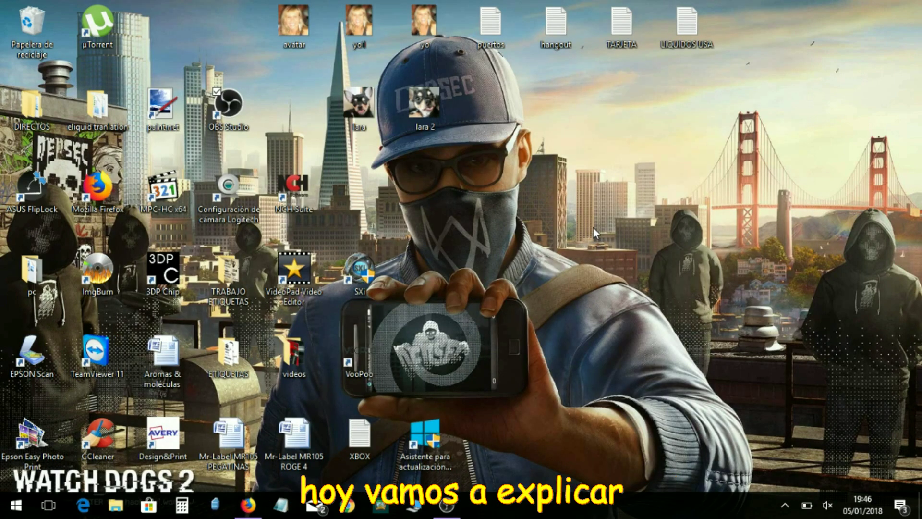
Move the SXi desktop shortcut to the empty area on the wallpaper's right side and open its file location.
{"action": "left_click_drag", "start_coordinate": [376, 280], "coordinate": [705, 360]}
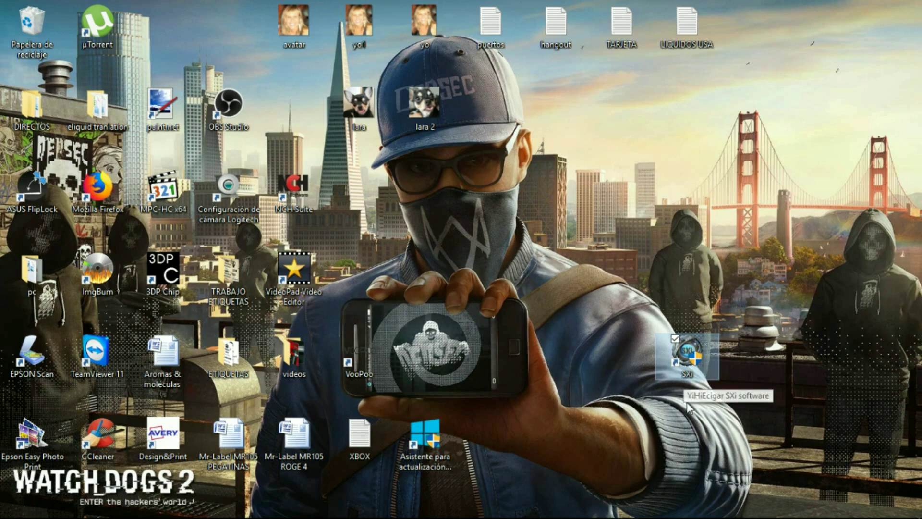
{"action": "left_click", "coordinate": [675, 307]}
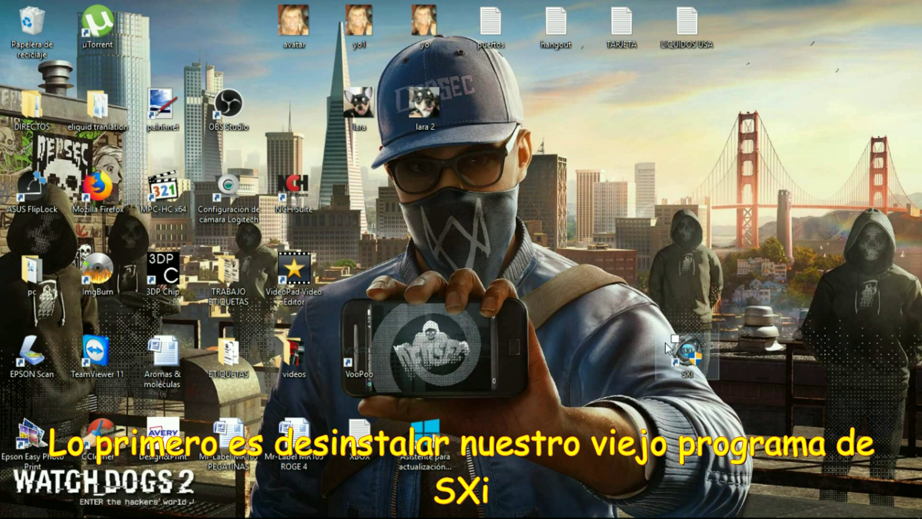
{"action": "left_click", "coordinate": [690, 359]}
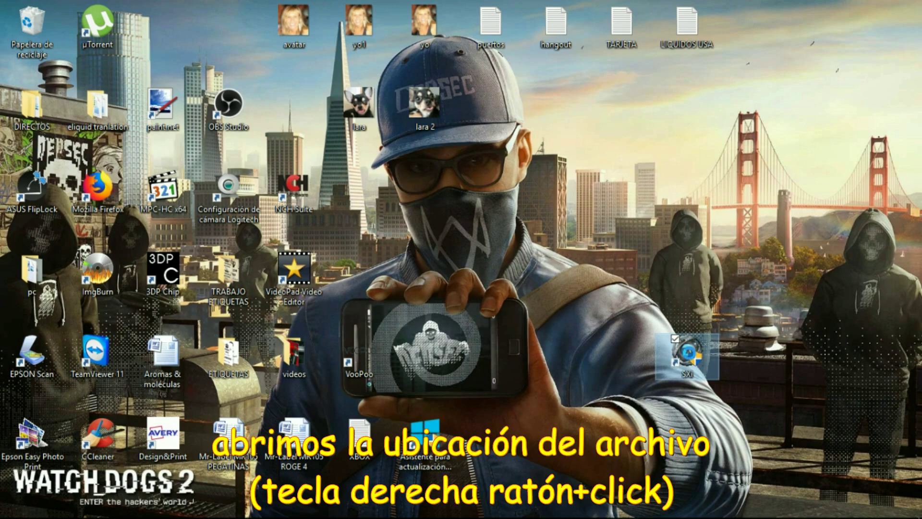
{"action": "right_click", "coordinate": [692, 360]}
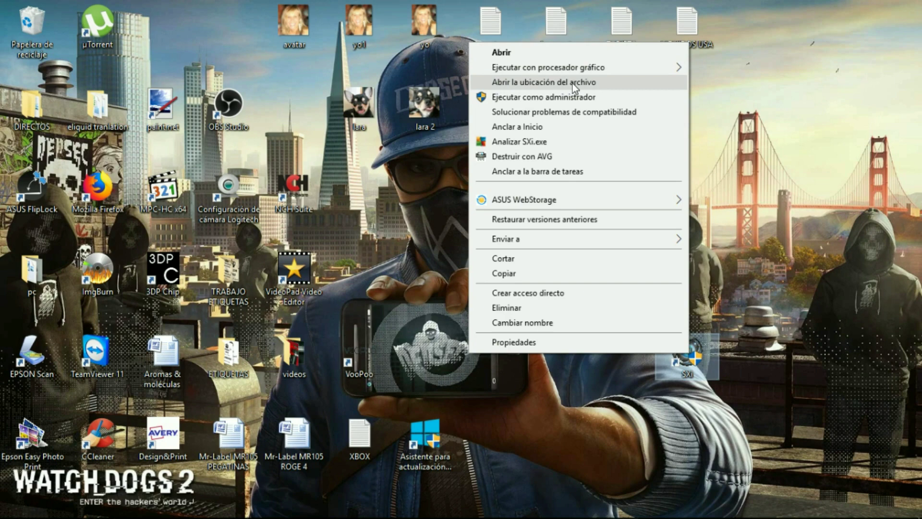
{"action": "left_click", "coordinate": [543, 82]}
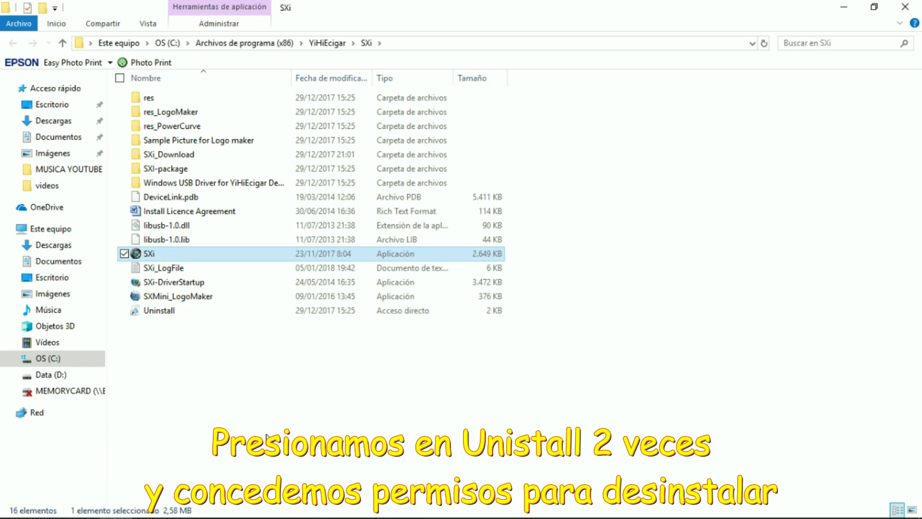
Uninstall the old SXi program with the Uninstall shortcut in its folder, and close the folder window once removal finishes.
{"action": "double_click", "coordinate": [159, 312]}
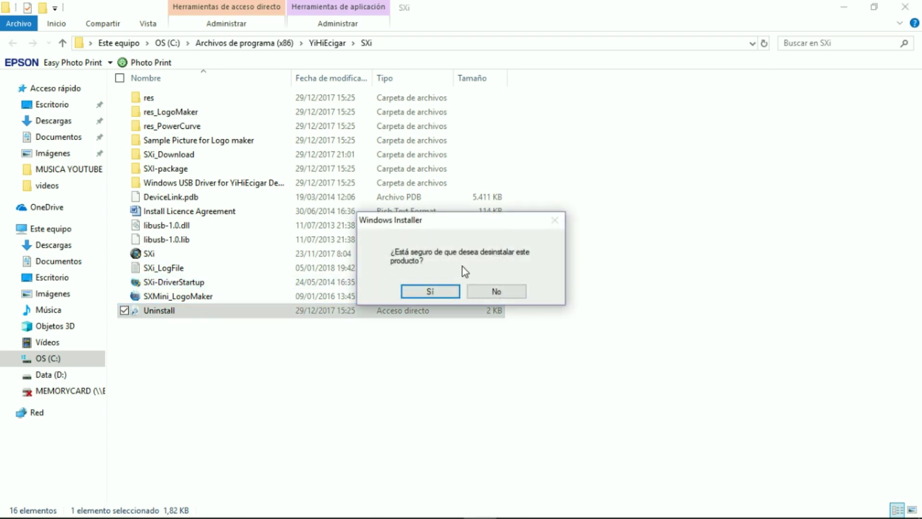
{"action": "left_click", "coordinate": [429, 291]}
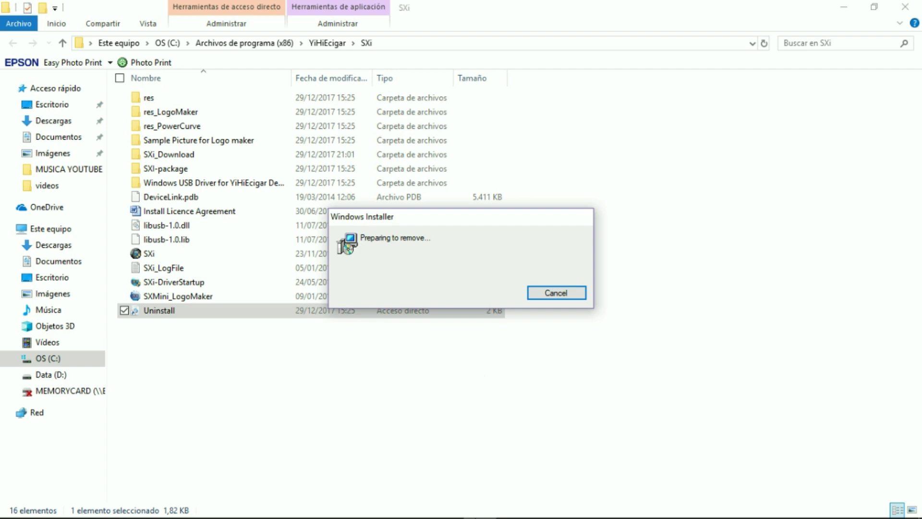
{"action": "mouse_move", "coordinate": [491, 513]}
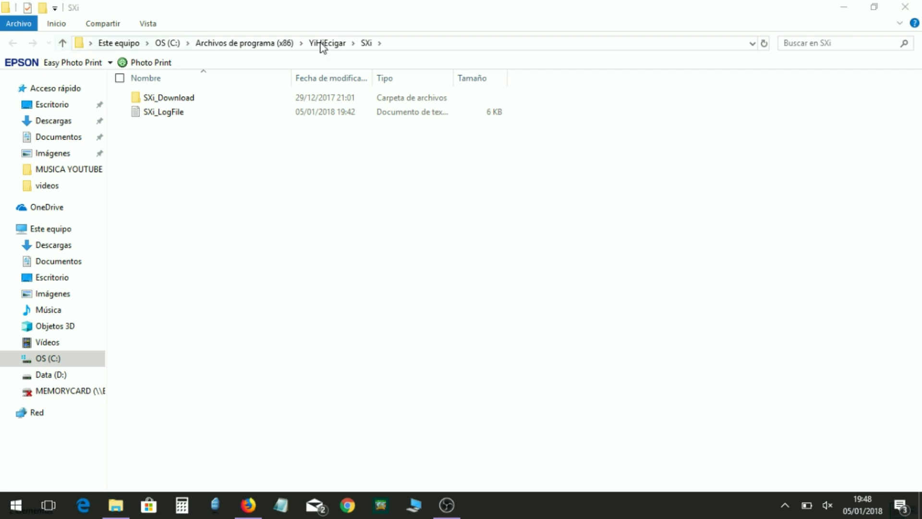
{"action": "left_click", "coordinate": [898, 10]}
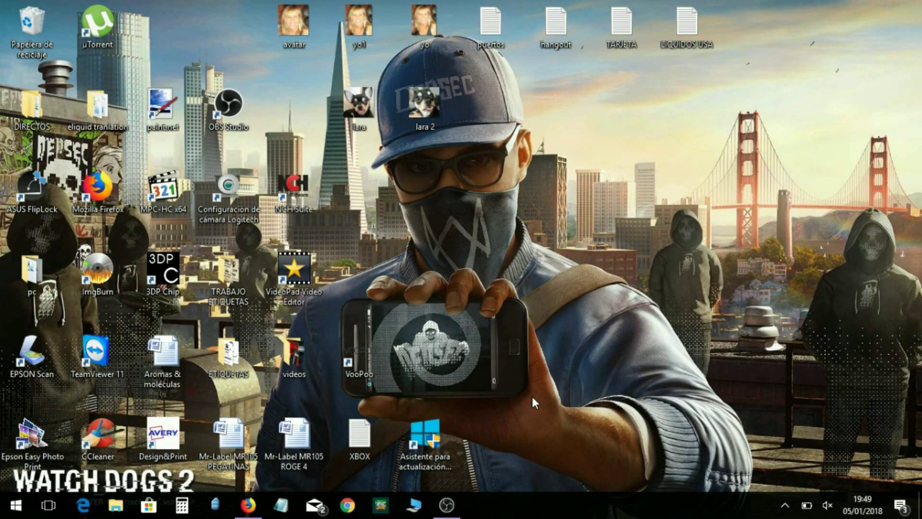
Switch to Firefox, search Google for "sxmini" and open the SXmini website.
{"action": "mouse_move", "coordinate": [242, 512]}
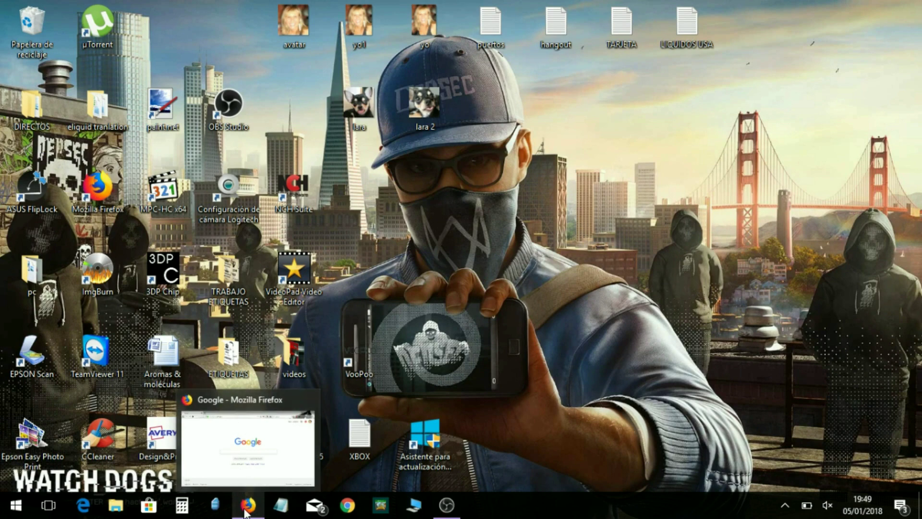
{"action": "left_click", "coordinate": [245, 511]}
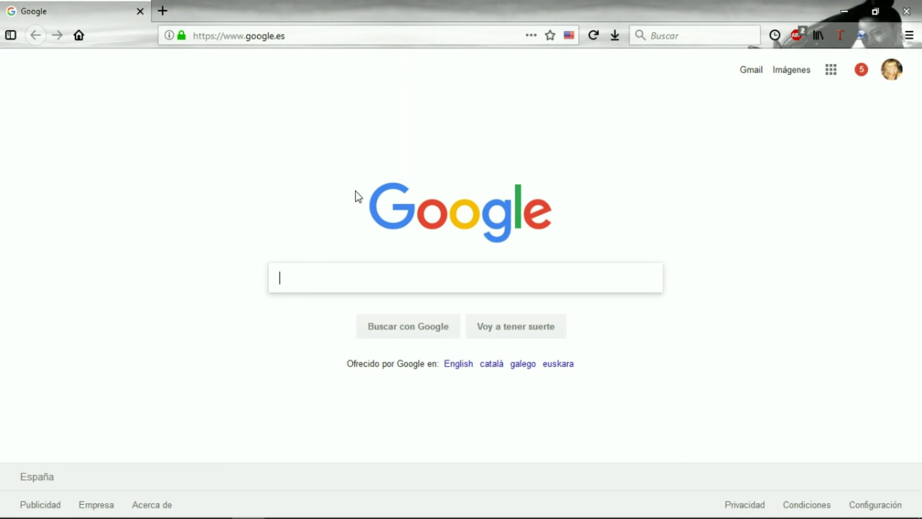
{"action": "type", "text": "sxmi"}
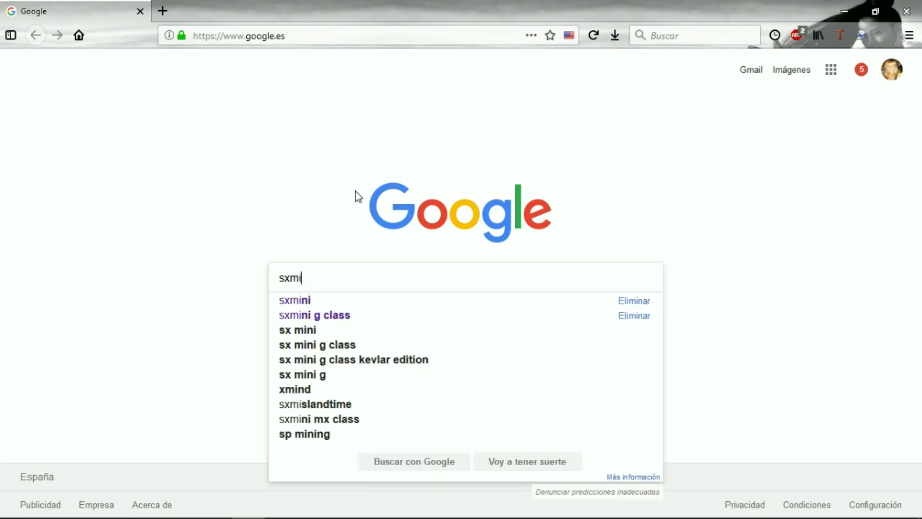
{"action": "type", "text": "ni"}
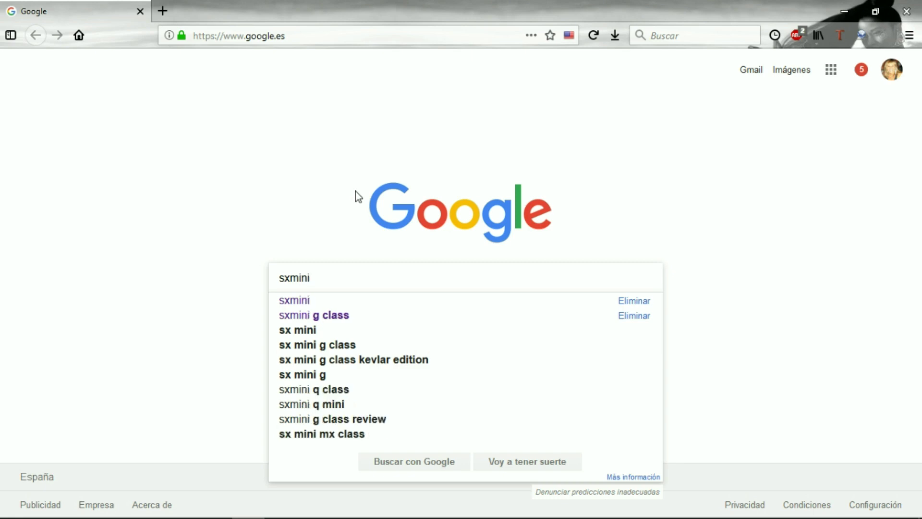
{"action": "key", "text": "Escape"}
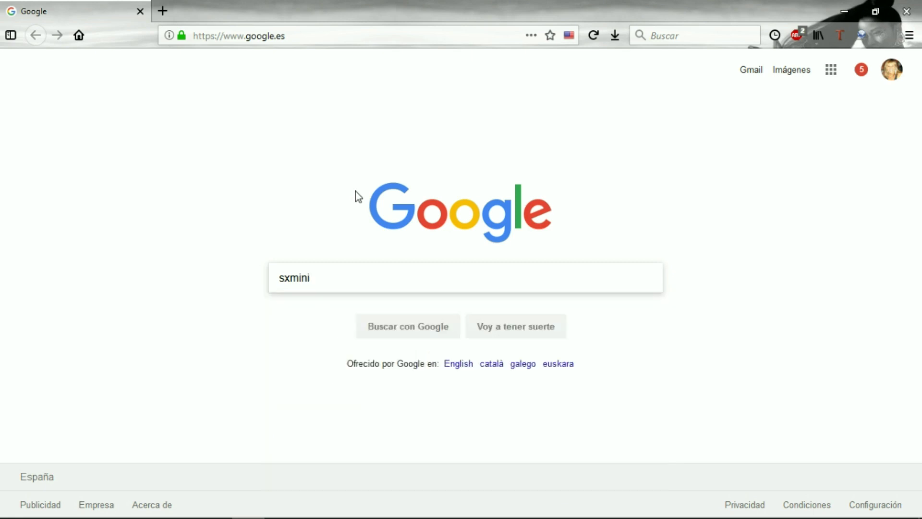
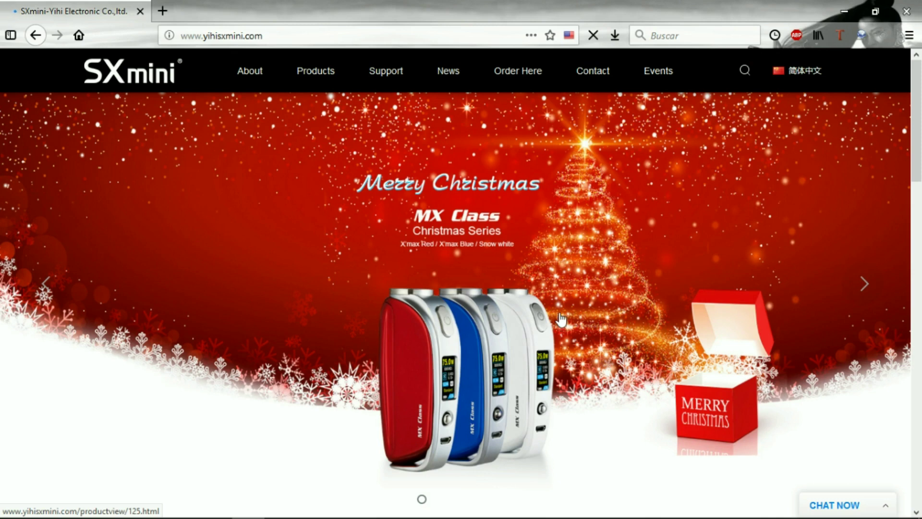
Go to the SXmini site's Download Center and show the SXi-Q Driver/Setup/Software downloads.
{"action": "mouse_move", "coordinate": [382, 86]}
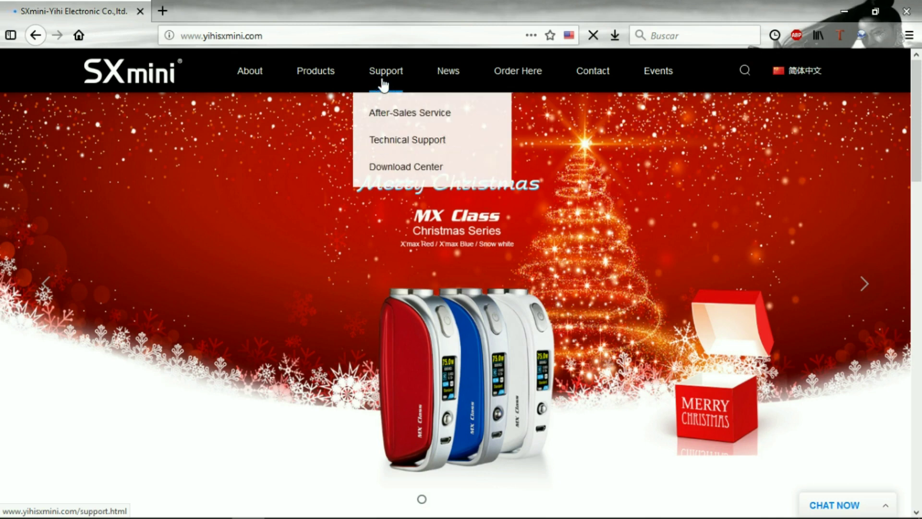
{"action": "left_click", "coordinate": [378, 166]}
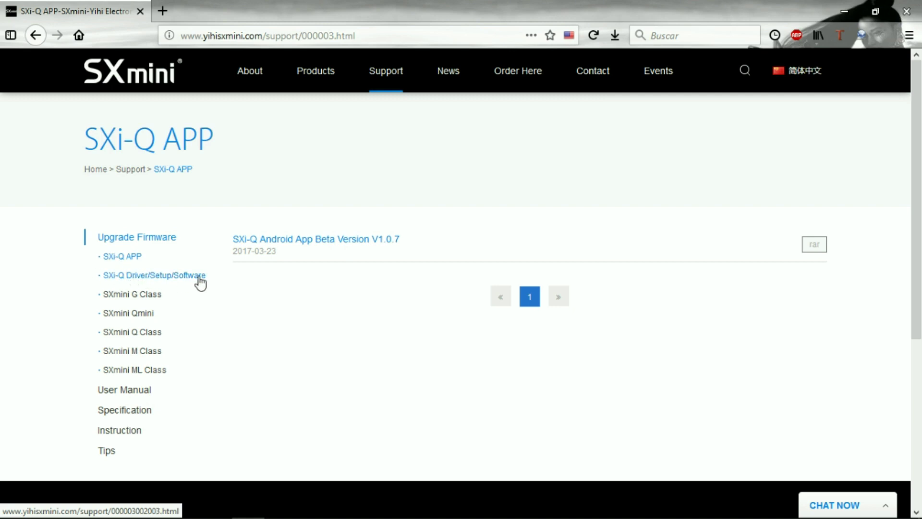
{"action": "left_click", "coordinate": [169, 276]}
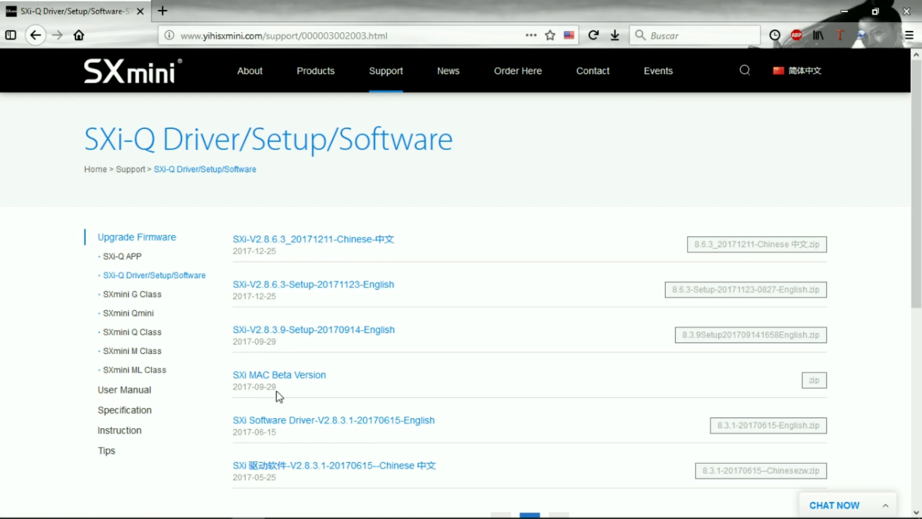
Open the SXi-V2.8.6.3-Setup-20171123-English entry and follow its Google Drive link to the G Class driver and firmware folder.
{"action": "left_click_drag", "start_coordinate": [275, 436], "coordinate": [229, 393]}
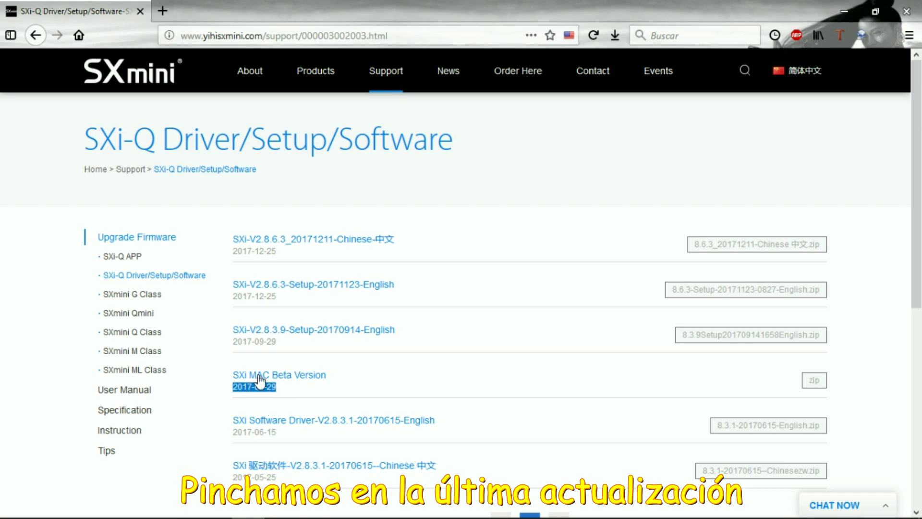
{"action": "left_click", "coordinate": [288, 302]}
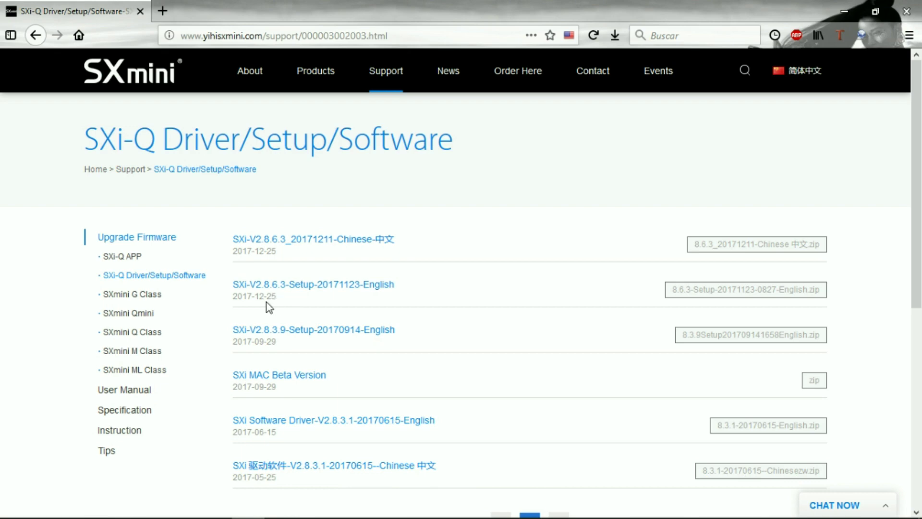
{"action": "left_click", "coordinate": [351, 291]}
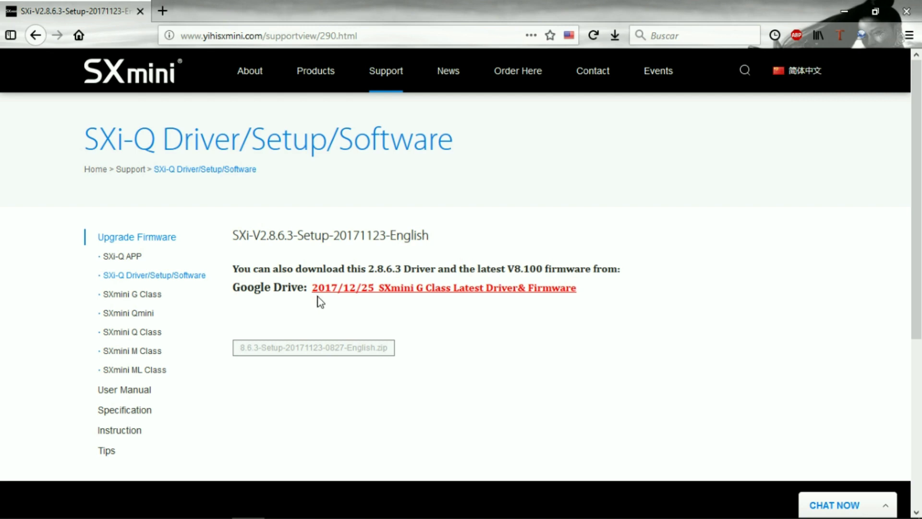
{"action": "left_click", "coordinate": [431, 291]}
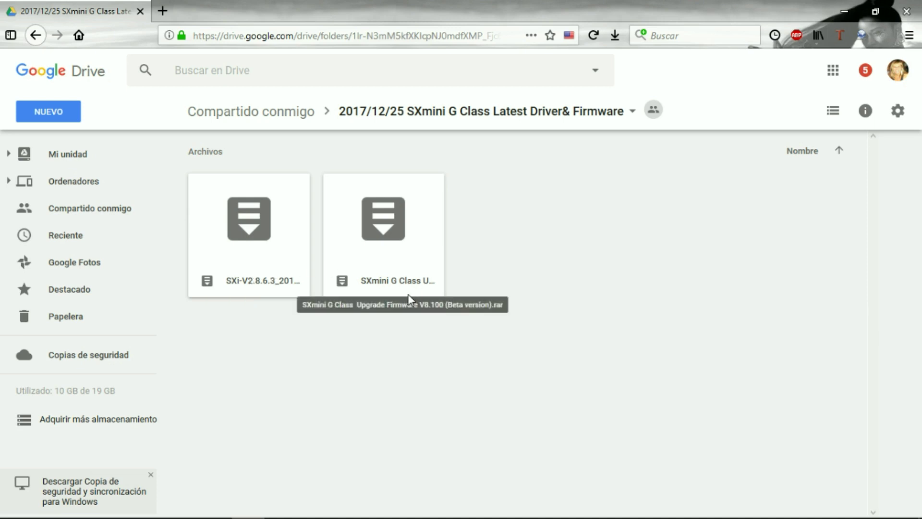
Download SXi-V2.8.6.3_20171123-English.zip from the Drive folder, open it with WinRAR and dismiss the licence reminder.
{"action": "double_click", "coordinate": [251, 272]}
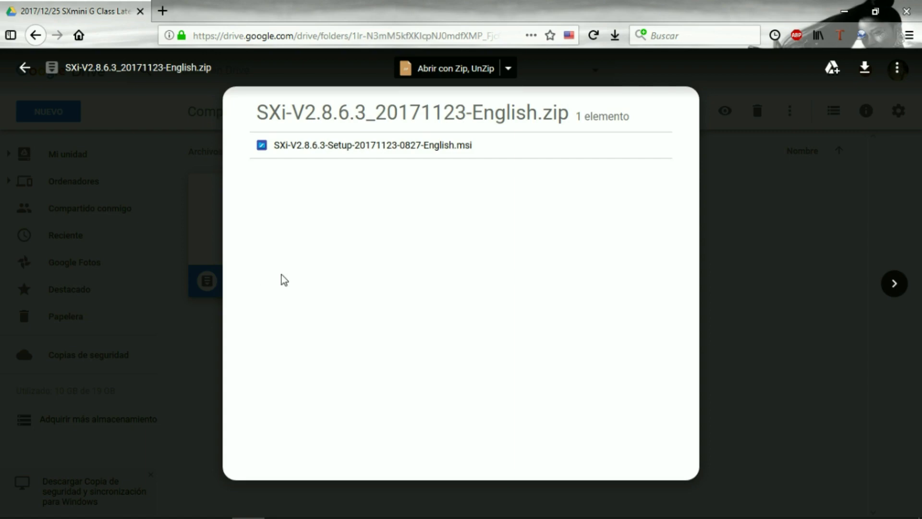
{"action": "left_click", "coordinate": [863, 74]}
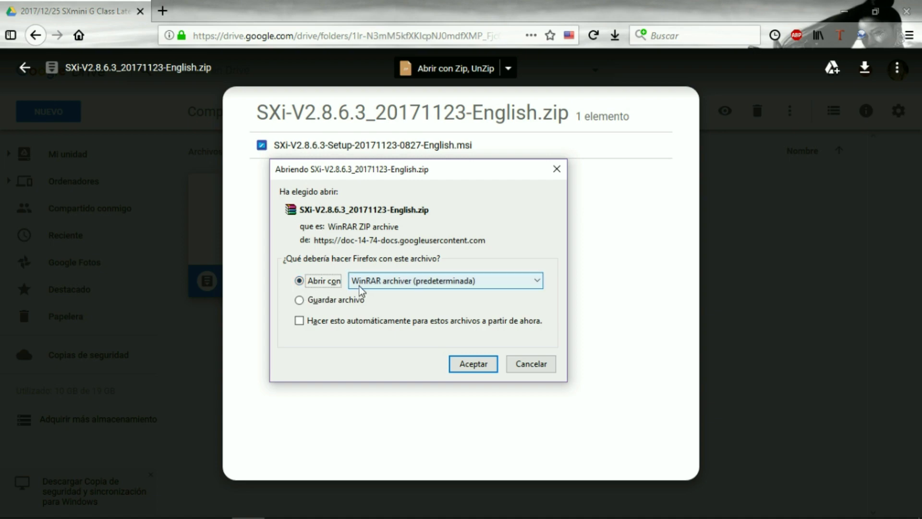
{"action": "left_click", "coordinate": [469, 367]}
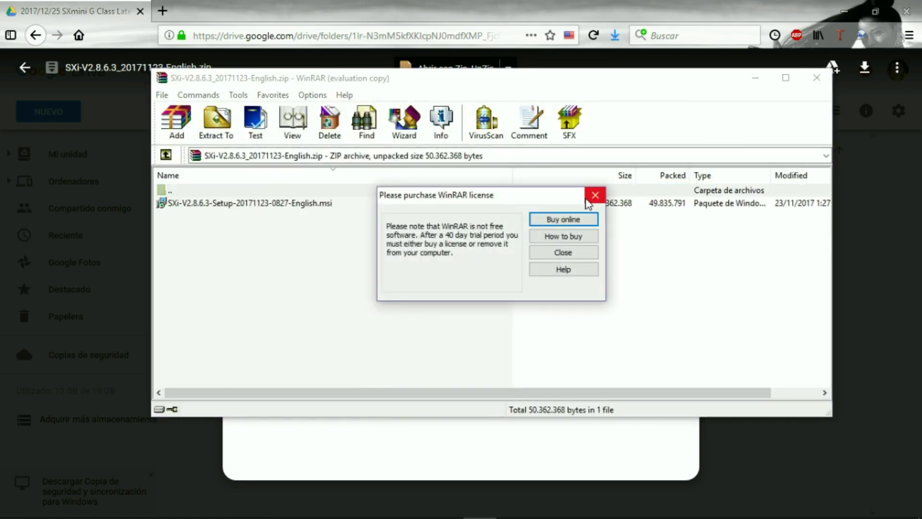
{"action": "left_click", "coordinate": [594, 195]}
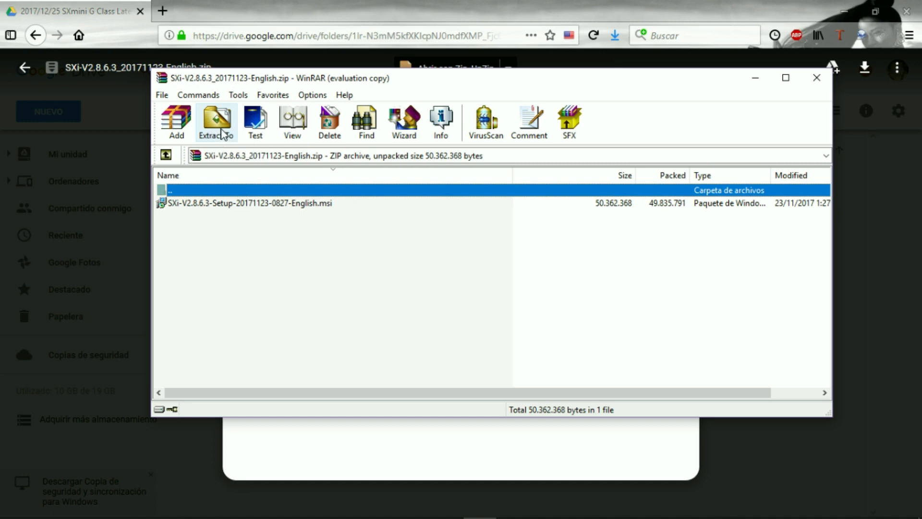
Extract the SXi setup archive to the desktop (Escritorio), and close WinRAR and the browser.
{"action": "left_click", "coordinate": [222, 133]}
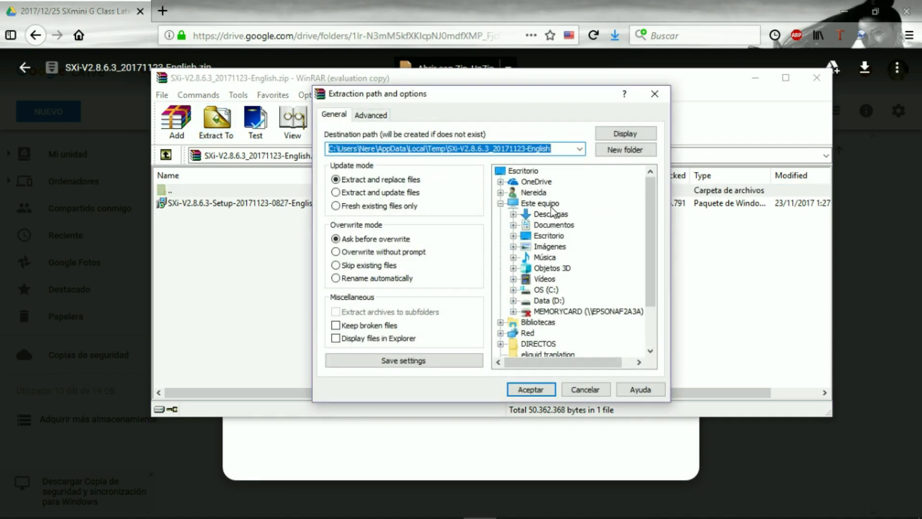
{"action": "left_click", "coordinate": [547, 235]}
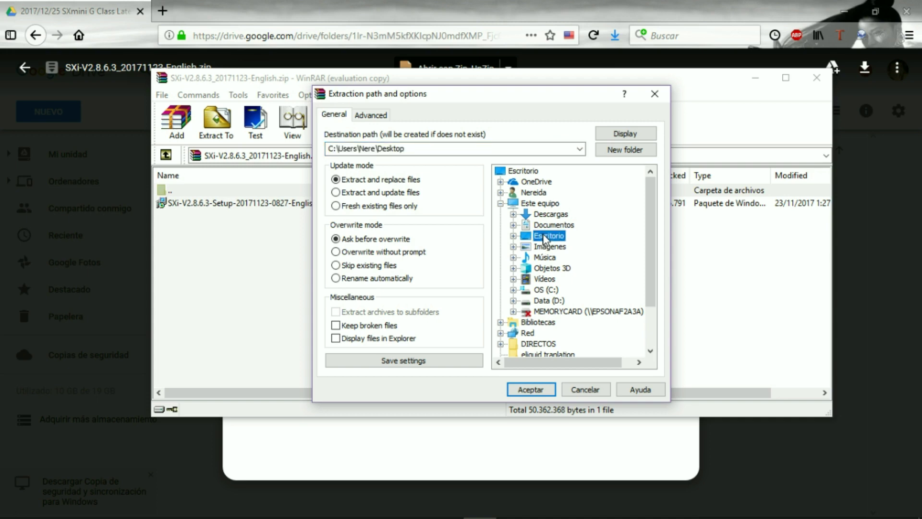
{"action": "left_click", "coordinate": [522, 392]}
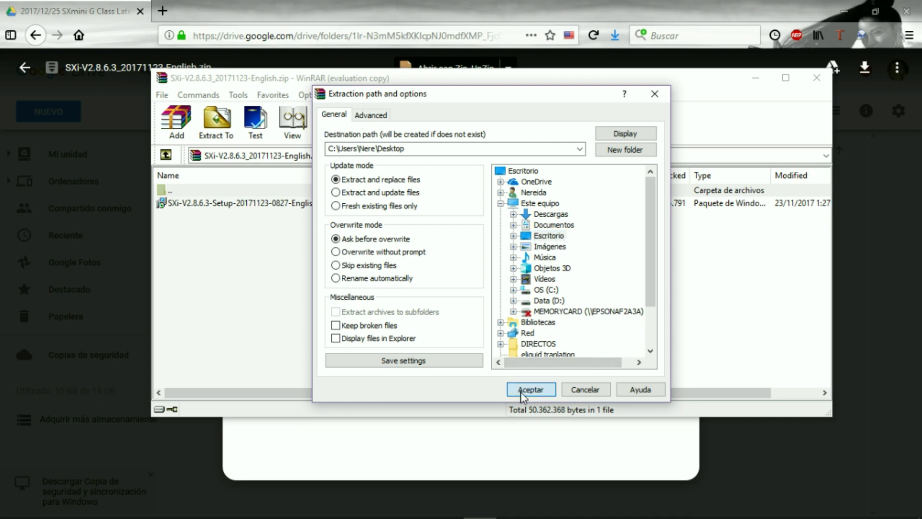
{"action": "left_click", "coordinate": [523, 393]}
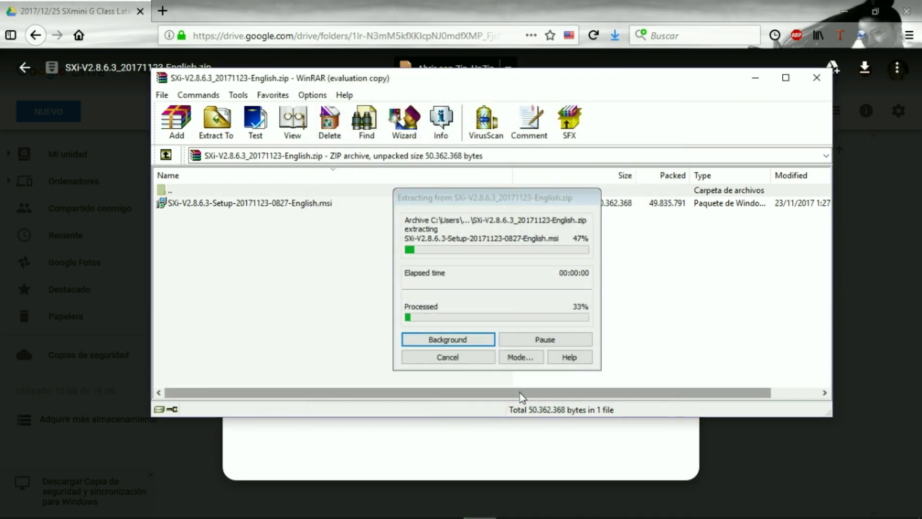
{"action": "left_click", "coordinate": [815, 87]}
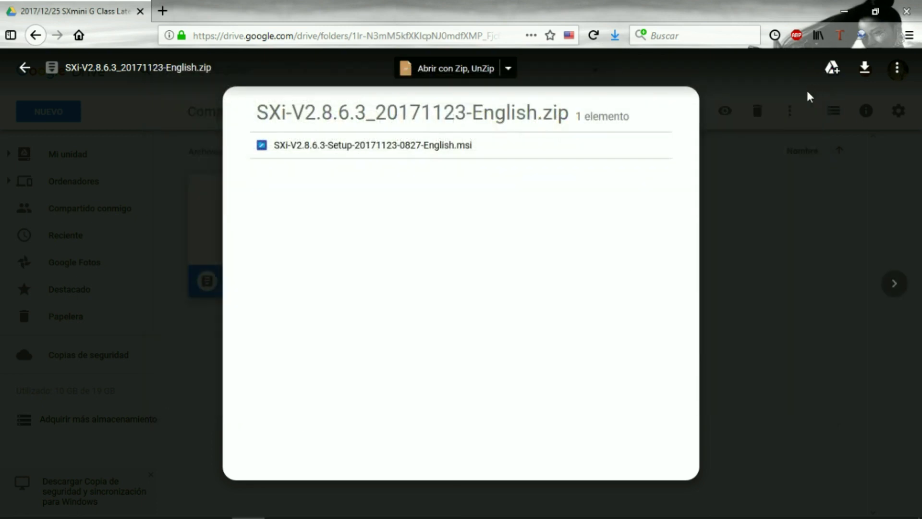
{"action": "left_click", "coordinate": [906, 12]}
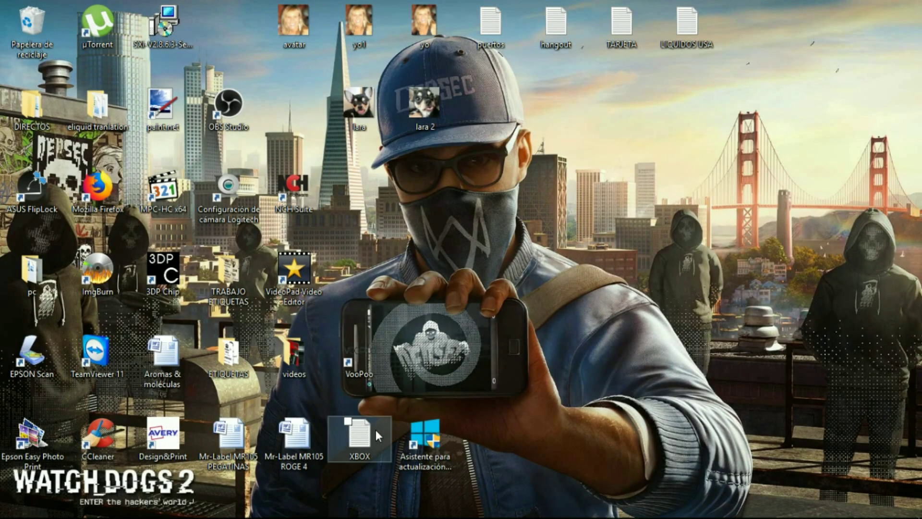
Move the extracted SXi setup file to the desktop's empty right area, launch it and advance to the licence agreement.
{"action": "left_click_drag", "start_coordinate": [170, 21], "coordinate": [706, 358]}
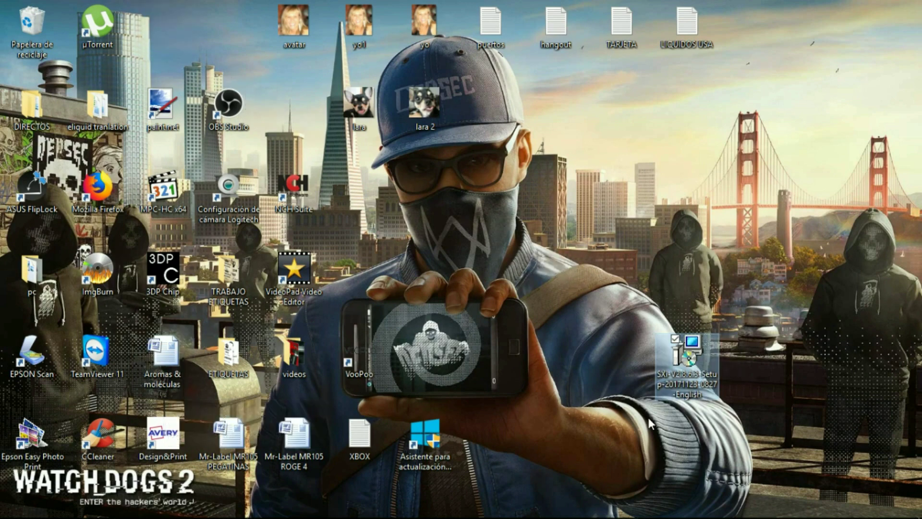
{"action": "double_click", "coordinate": [694, 354]}
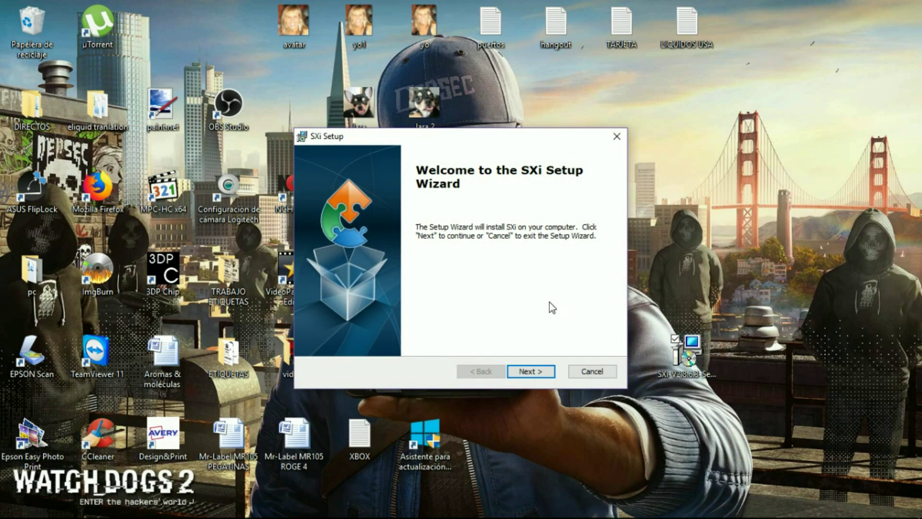
{"action": "left_click", "coordinate": [531, 371]}
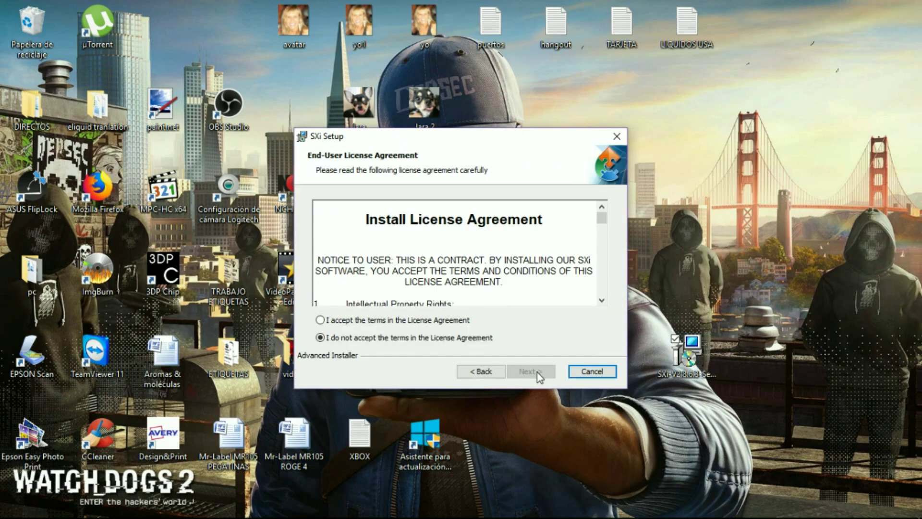
Accept the SXi licence terms, install into C:\Program Files (x86)\YiHiEcigar\SXi\ and finish the setup wizard.
{"action": "left_click", "coordinate": [320, 320]}
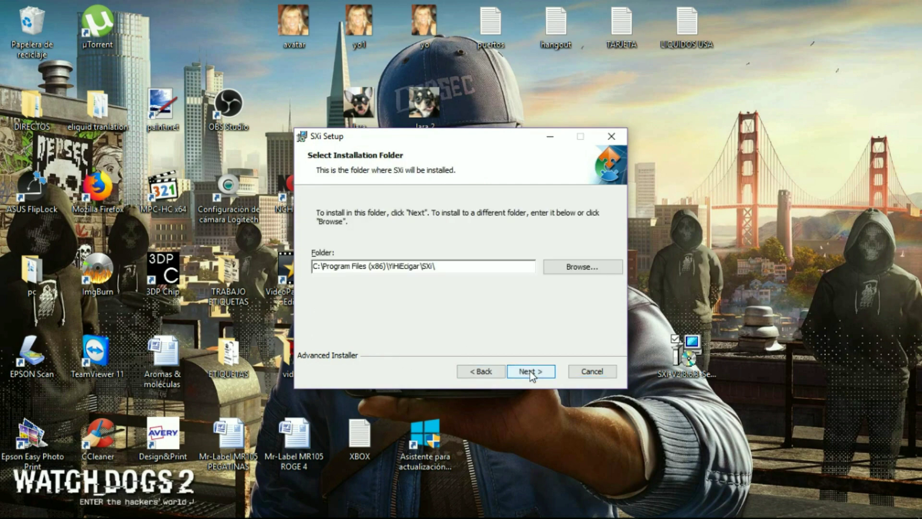
{"action": "left_click", "coordinate": [529, 371]}
{"action": "left_click", "coordinate": [530, 370]}
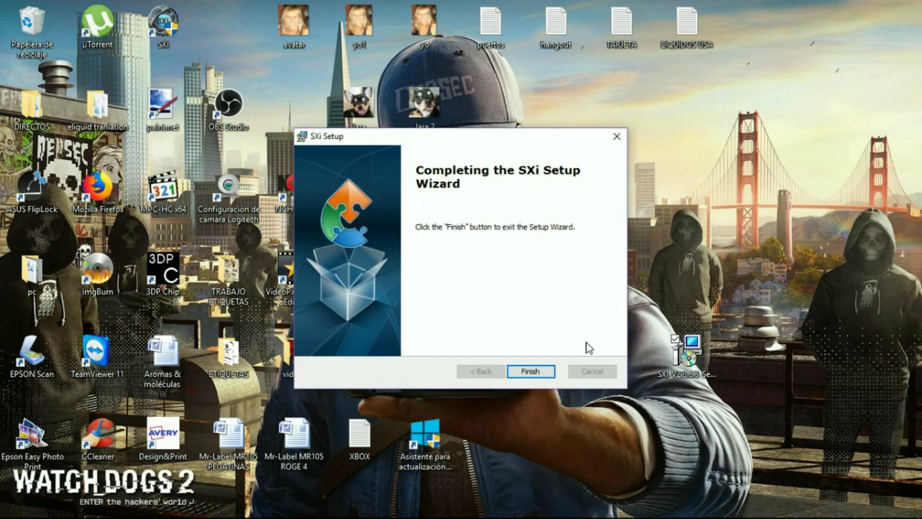
{"action": "left_click", "coordinate": [523, 371]}
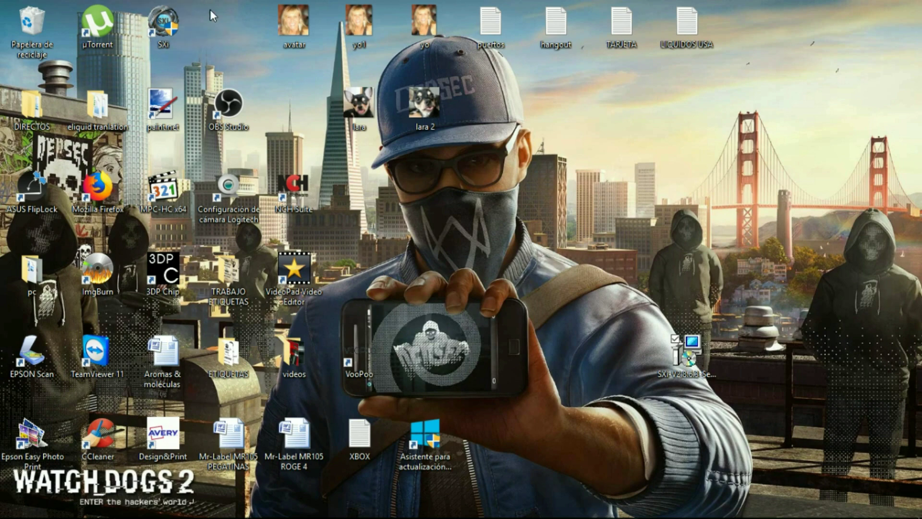
Move the SXi shortcut onto the phone in the wallpaper and delete the SXi setup file from the desktop.
{"action": "left_click_drag", "start_coordinate": [175, 24], "coordinate": [435, 357]}
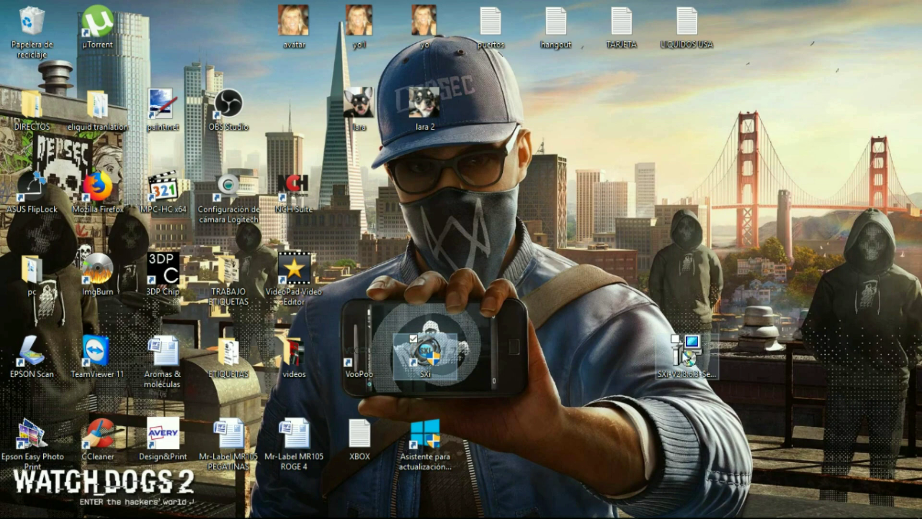
{"action": "mouse_move", "coordinate": [680, 344]}
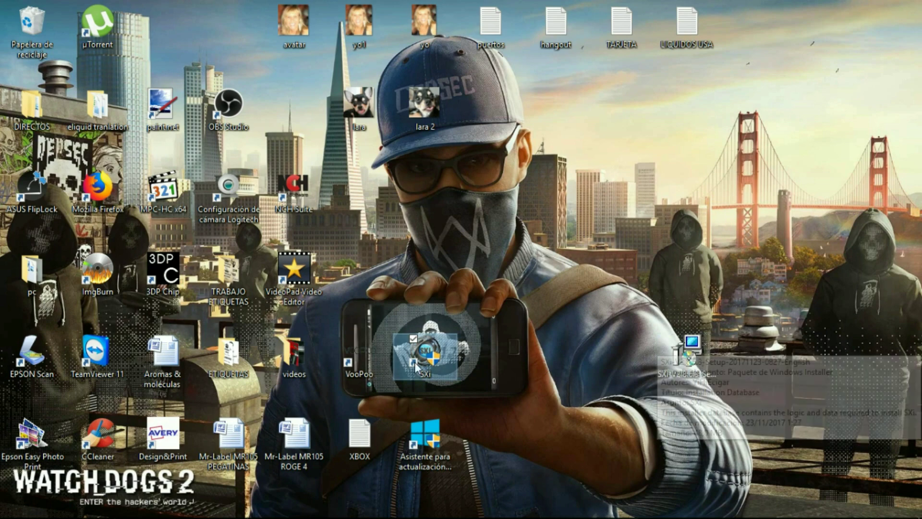
{"action": "left_click", "coordinate": [669, 340]}
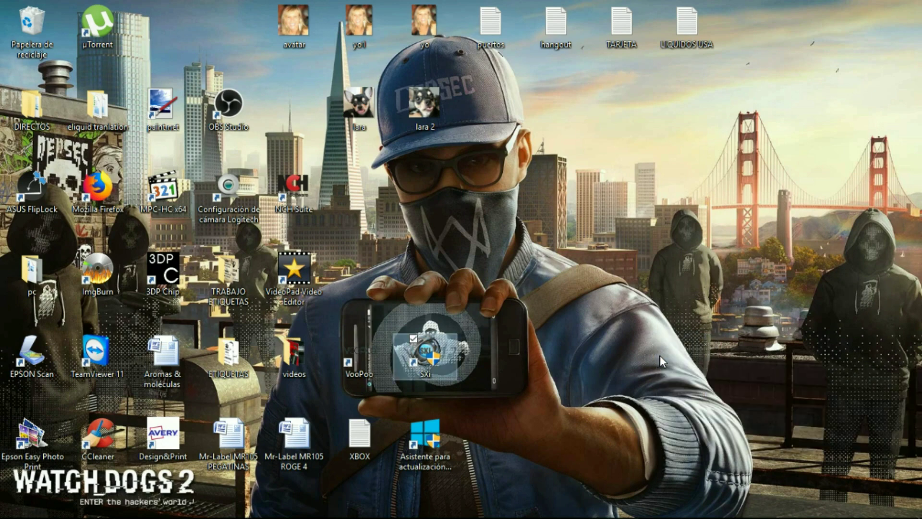
Launch the newly installed SXi software from its desktop shortcut.
{"action": "left_click", "coordinate": [430, 363]}
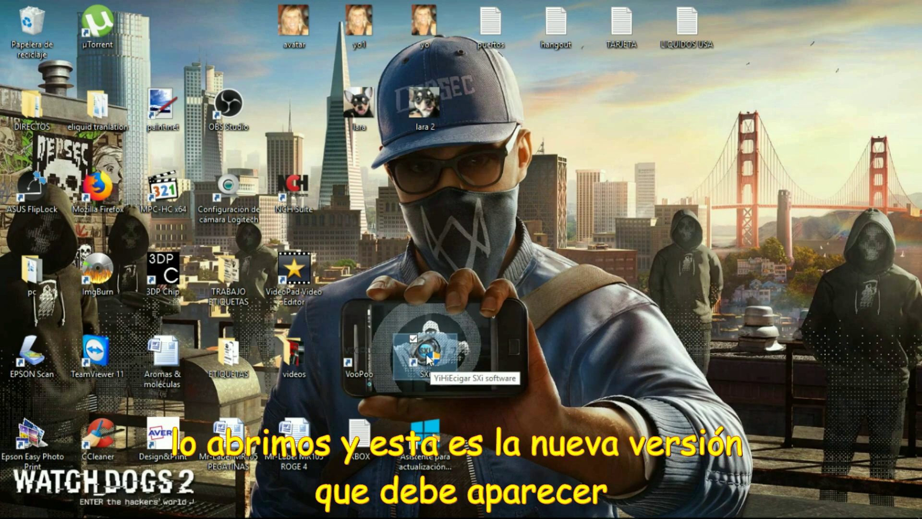
{"action": "double_click", "coordinate": [427, 359]}
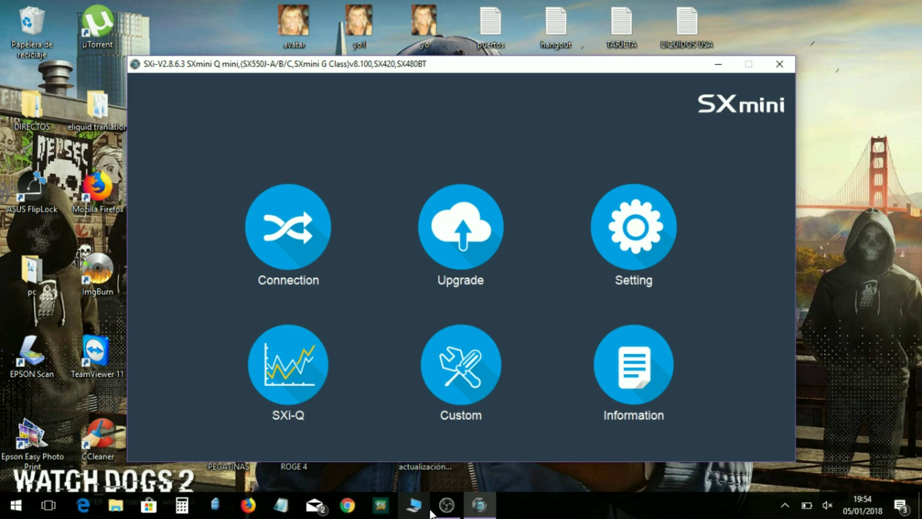
Switch to Firefox, search Google for sxmini and open the Download Center on the yihisxmini.com site.
{"action": "mouse_move", "coordinate": [451, 510]}
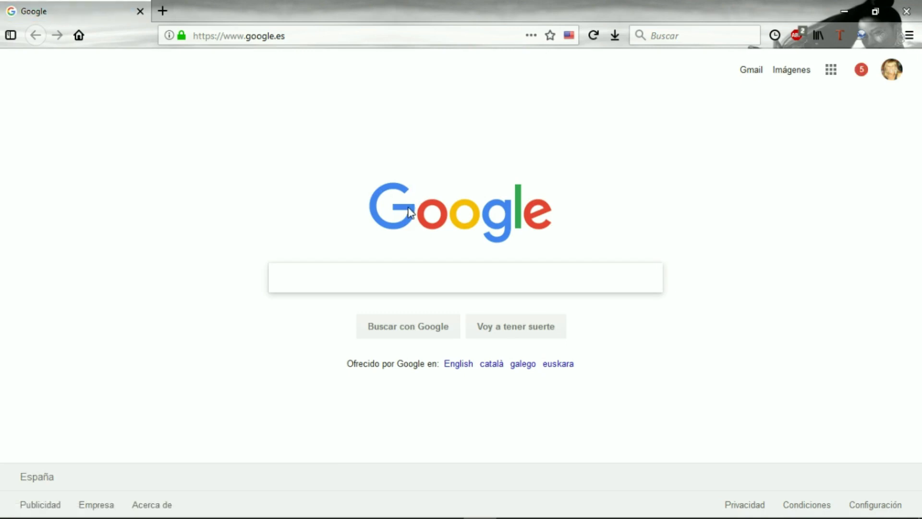
{"action": "left_click", "coordinate": [295, 278]}
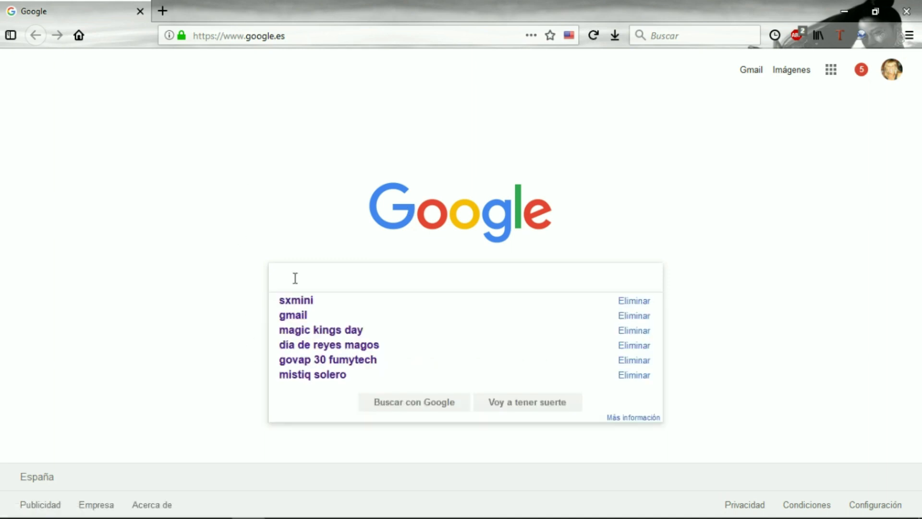
{"action": "left_click", "coordinate": [301, 301]}
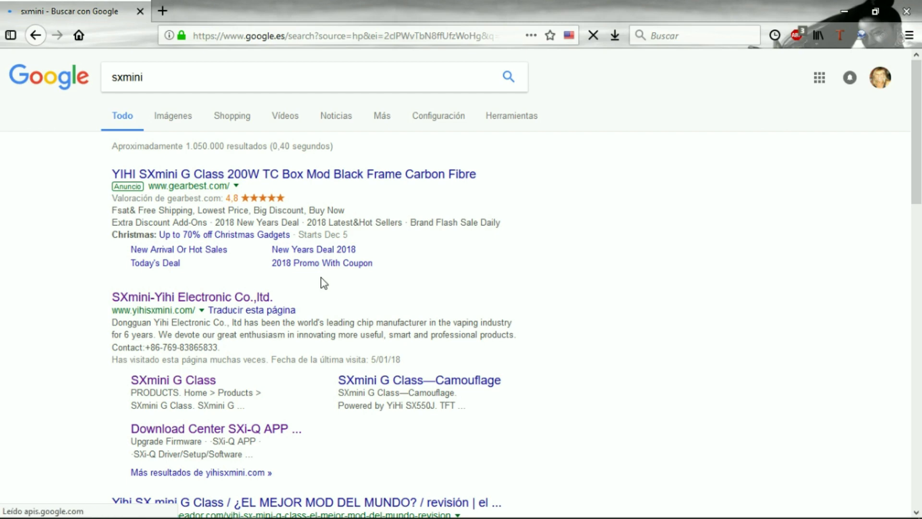
{"action": "left_click", "coordinate": [125, 303]}
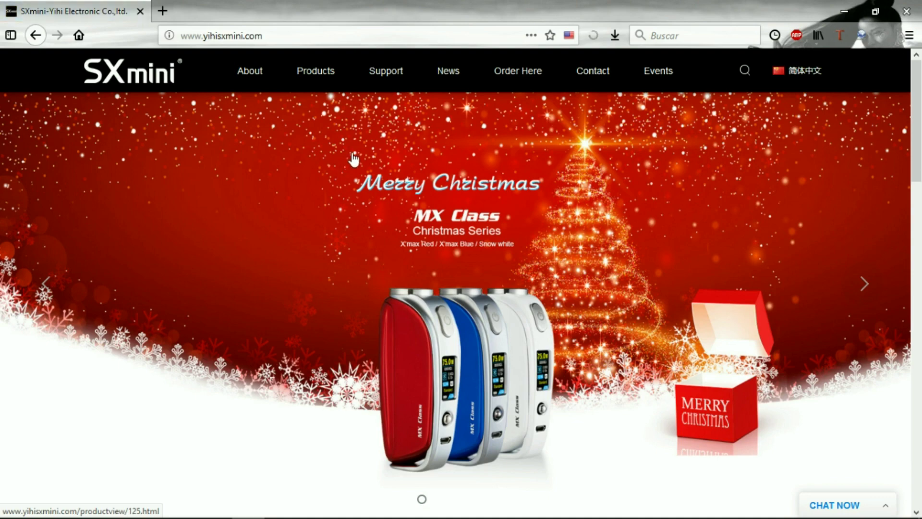
{"action": "mouse_move", "coordinate": [409, 65]}
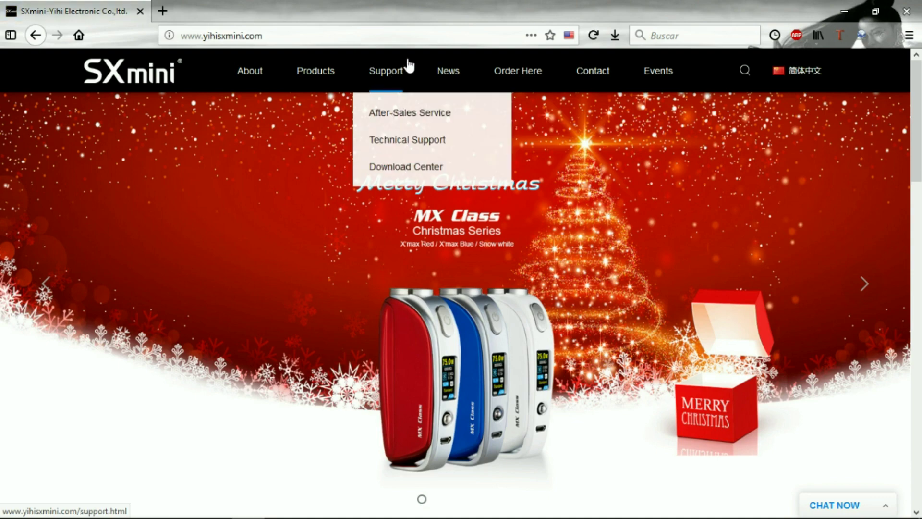
{"action": "left_click", "coordinate": [399, 169]}
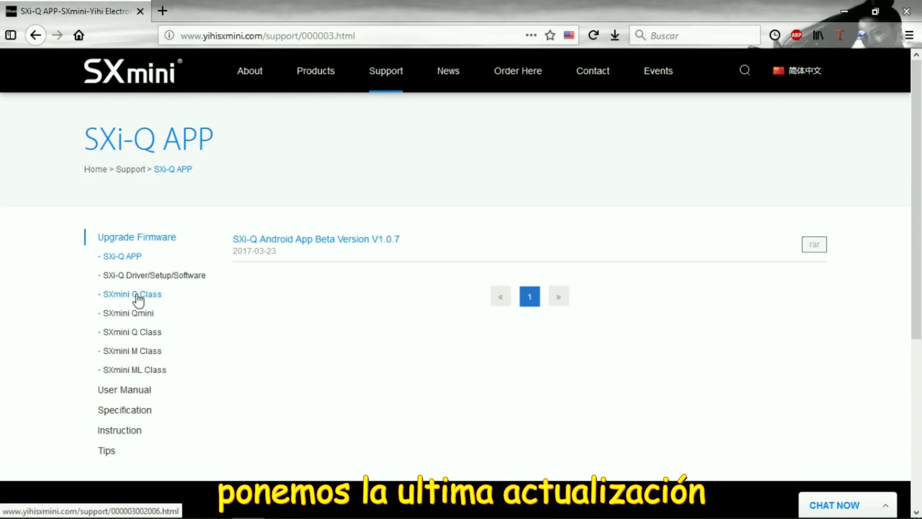
From the SXmini G Class firmware list, download SXmini G Class V8.101-New UI-20171229.rar and open it with WinRAR.
{"action": "left_click", "coordinate": [138, 294]}
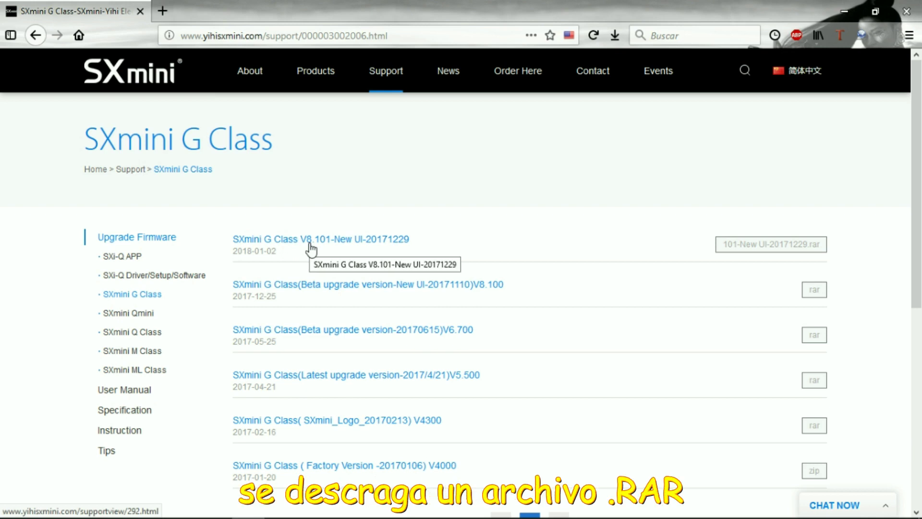
{"action": "left_click", "coordinate": [337, 241]}
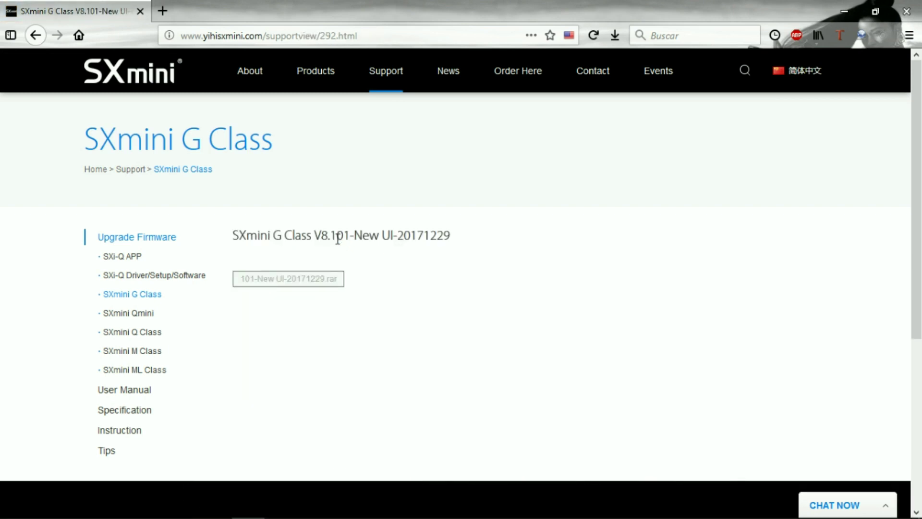
{"action": "left_click", "coordinate": [285, 281]}
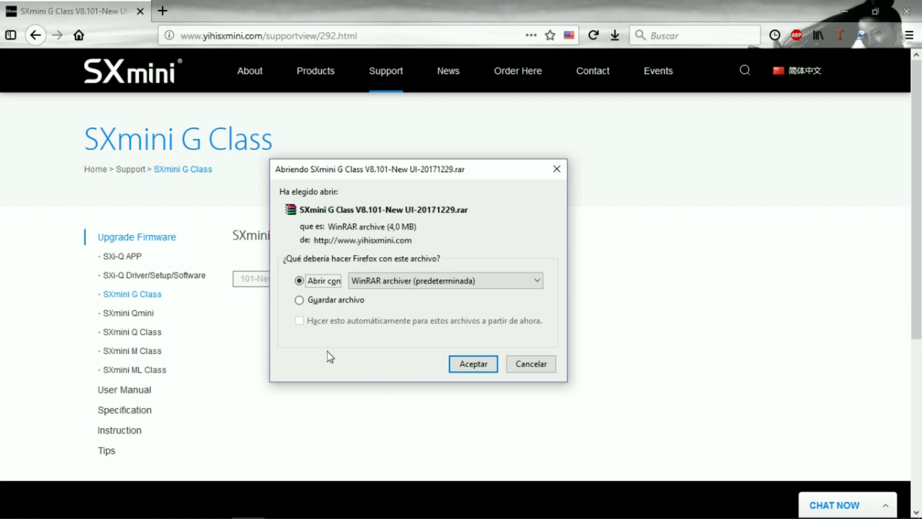
{"action": "left_click", "coordinate": [466, 365]}
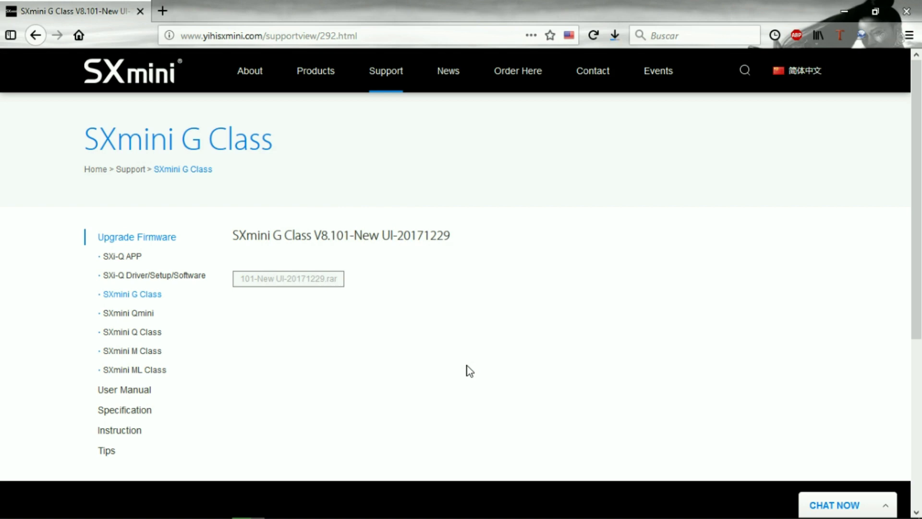
{"action": "left_click", "coordinate": [620, 37]}
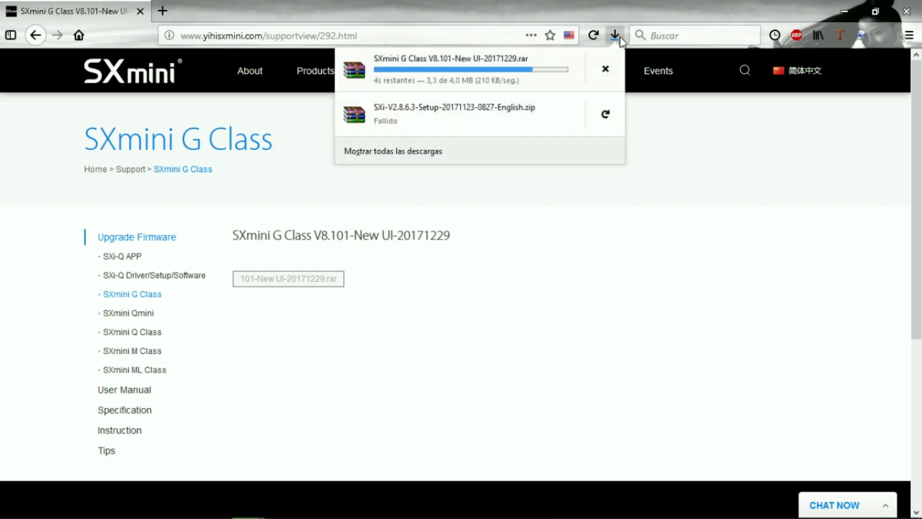
{"action": "left_click", "coordinate": [512, 61]}
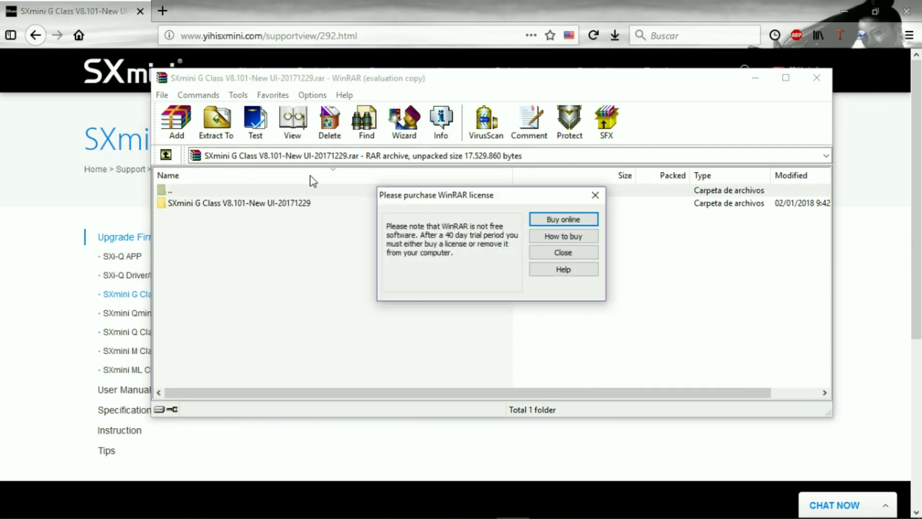
Dismiss the WinRAR licence reminder, extract the firmware archive to the desktop (Escritorio), and close WinRAR and the browser.
{"action": "left_click", "coordinate": [595, 195]}
{"action": "left_click", "coordinate": [210, 126]}
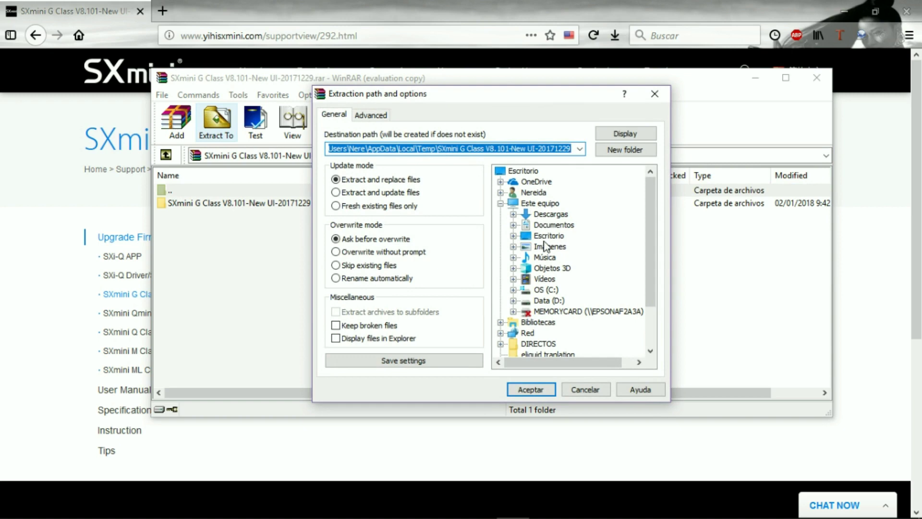
{"action": "left_click", "coordinate": [546, 237]}
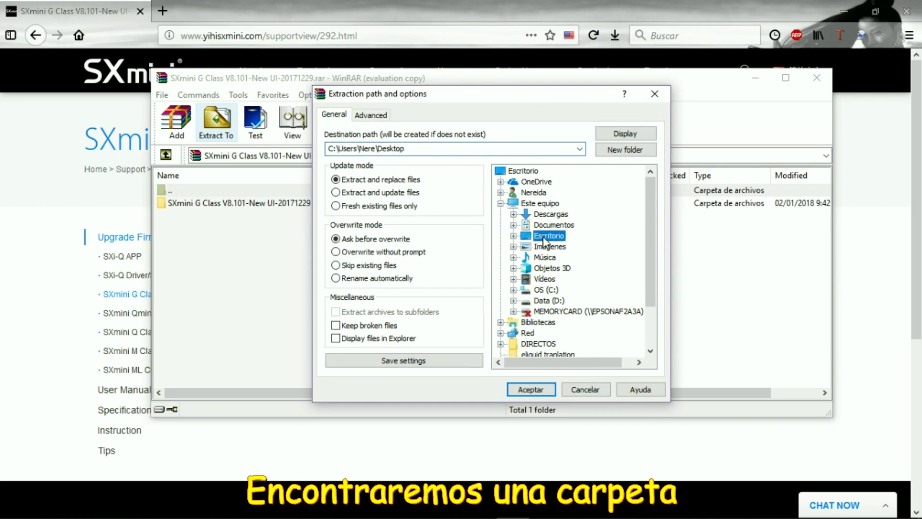
{"action": "left_click", "coordinate": [530, 390]}
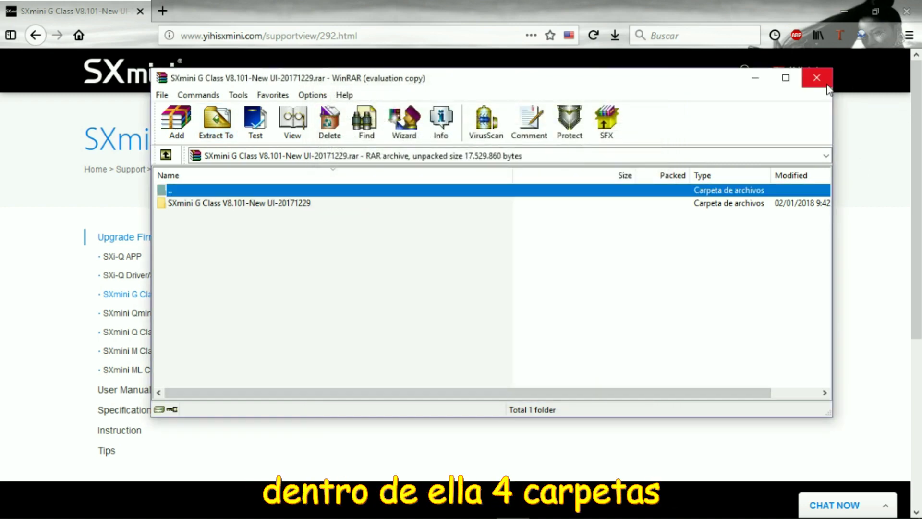
{"action": "left_click", "coordinate": [829, 87]}
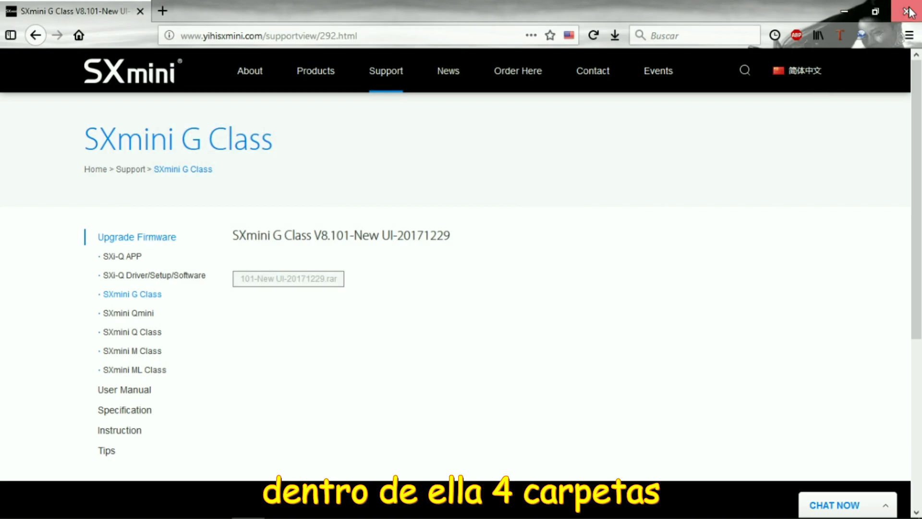
{"action": "left_click", "coordinate": [907, 11]}
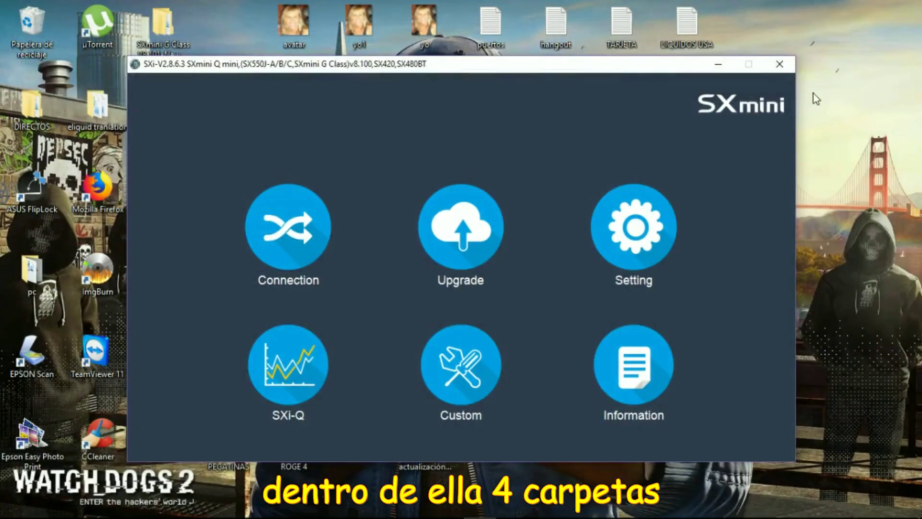
Close SXi and move the extracted SXmini G Class V8.101 folder to the desktop's empty right area.
{"action": "left_click", "coordinate": [778, 67]}
{"action": "left_click_drag", "start_coordinate": [162, 21], "coordinate": [705, 272]}
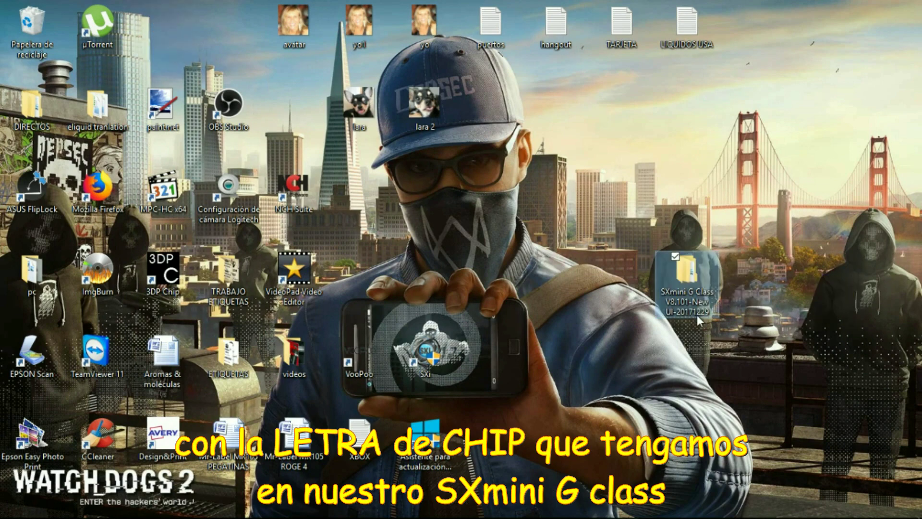
Open the SXmini G Class V8.101 folder, review its firmware subfolders for each chip version, and close it.
{"action": "double_click", "coordinate": [696, 272]}
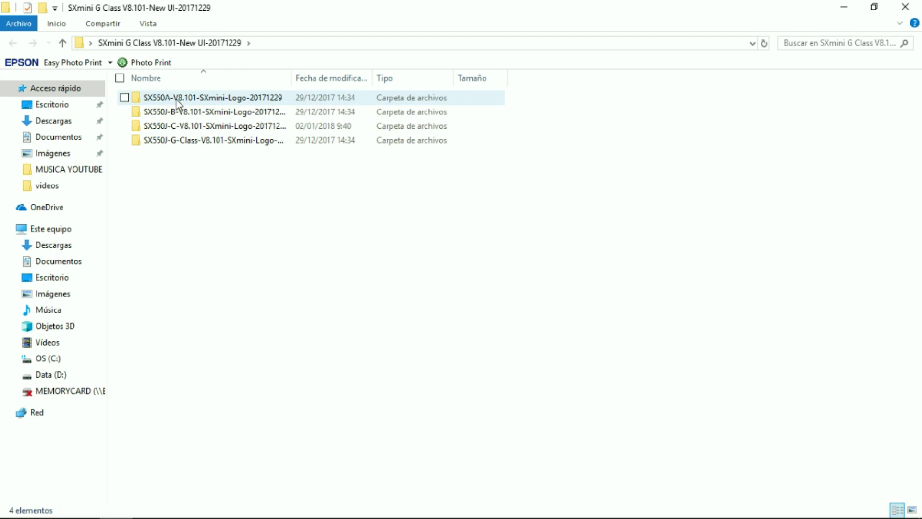
{"action": "mouse_move", "coordinate": [177, 153]}
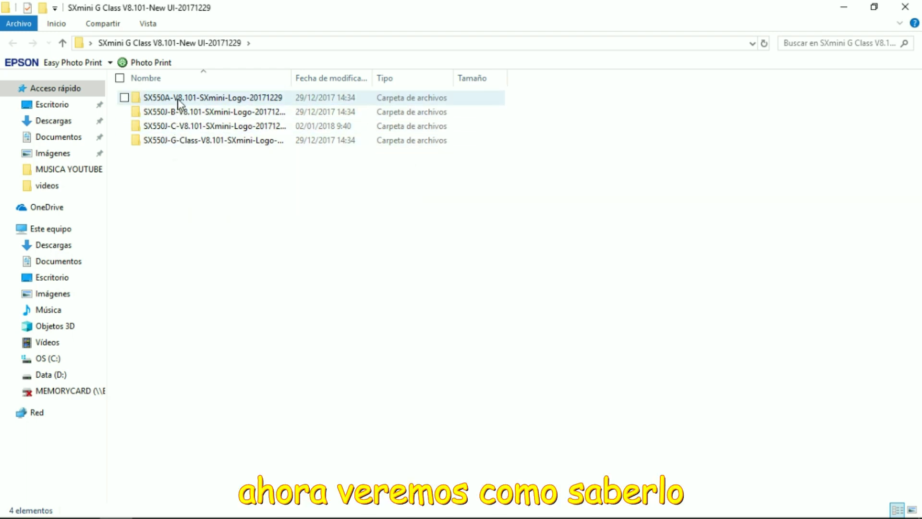
{"action": "mouse_move", "coordinate": [179, 103]}
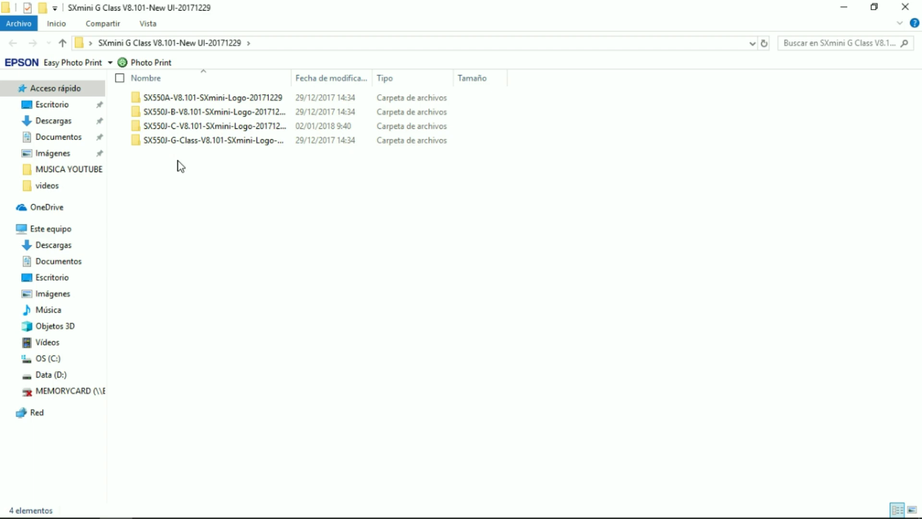
{"action": "left_click", "coordinate": [919, 7]}
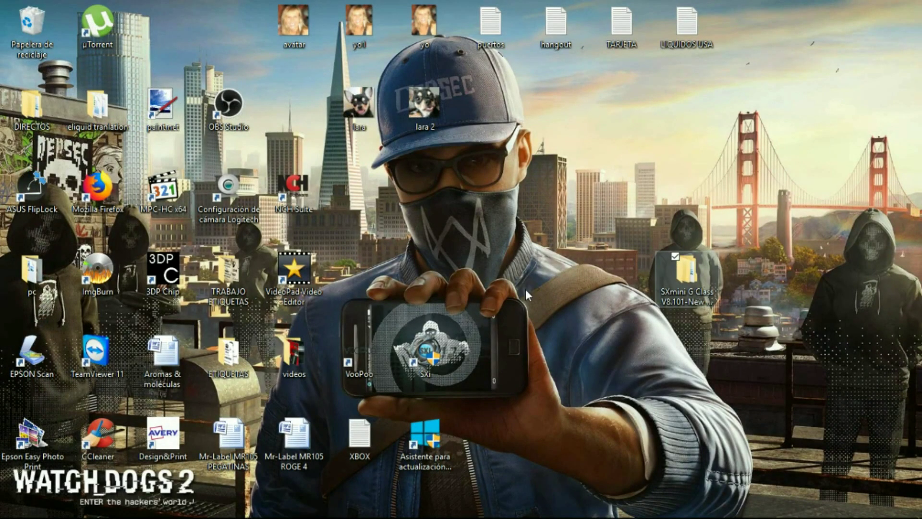
Move the SXi shortcut beside the SXmini G Class firmware folder on the desktop and launch SXi.
{"action": "left_click_drag", "start_coordinate": [414, 360], "coordinate": [525, 290]}
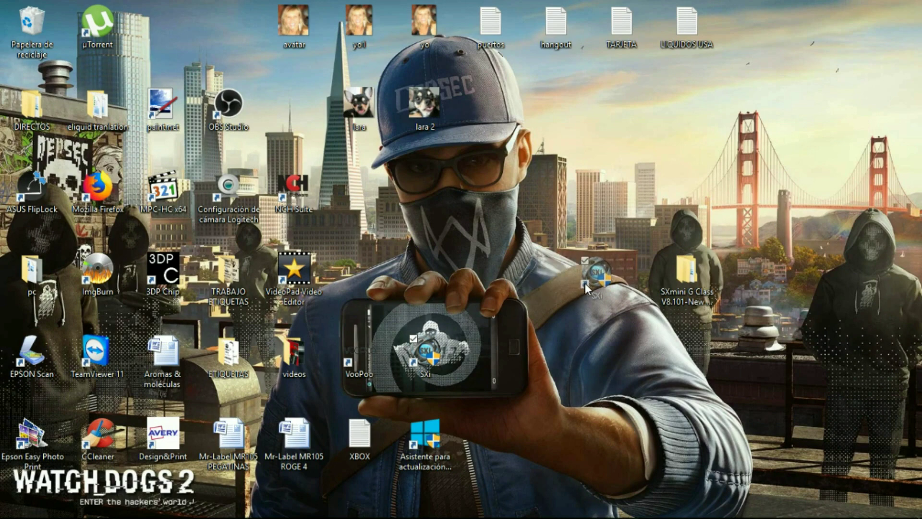
{"action": "left_click_drag", "start_coordinate": [584, 284], "coordinate": [585, 286]}
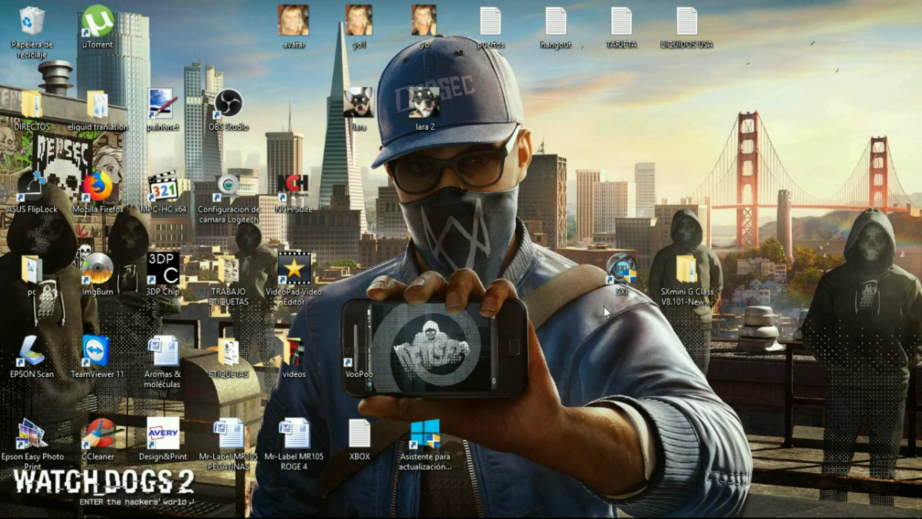
{"action": "double_click", "coordinate": [617, 269]}
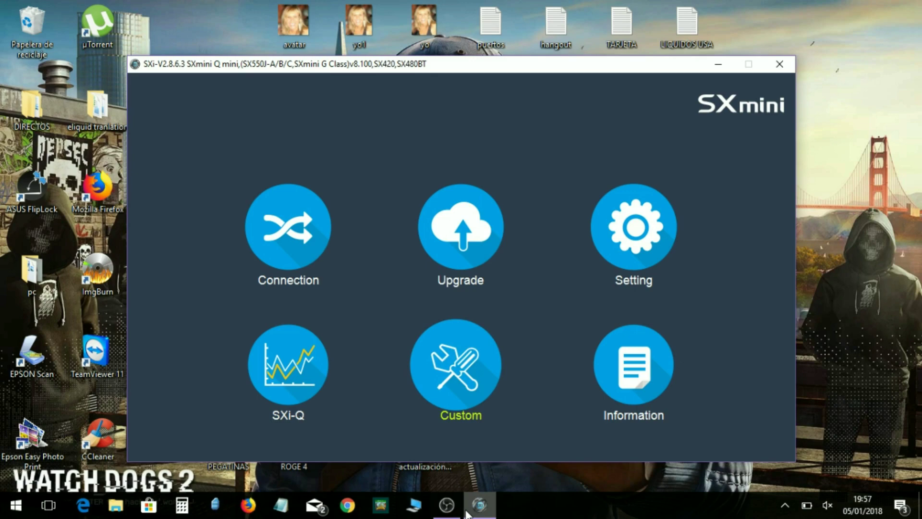
Switch to OBS Studio and show the video capture device source over the screen capture.
{"action": "left_click", "coordinate": [453, 515]}
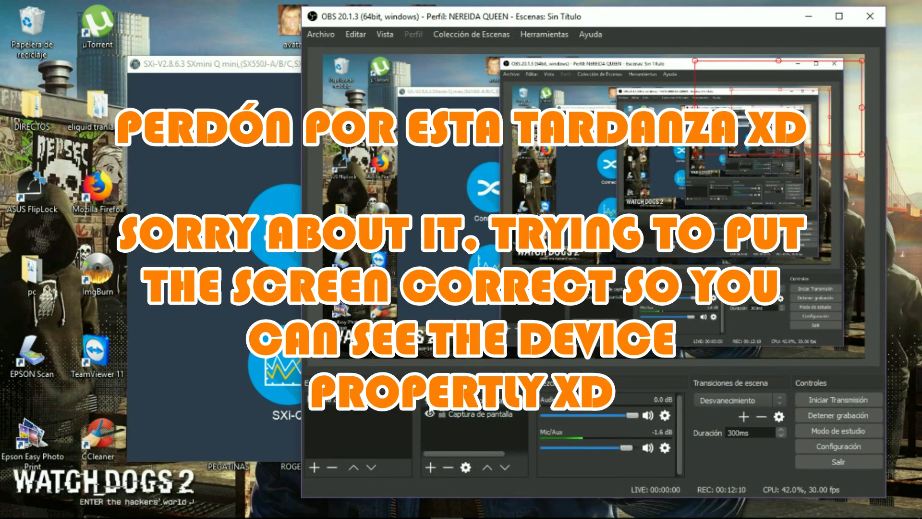
{"action": "left_click", "coordinate": [430, 412]}
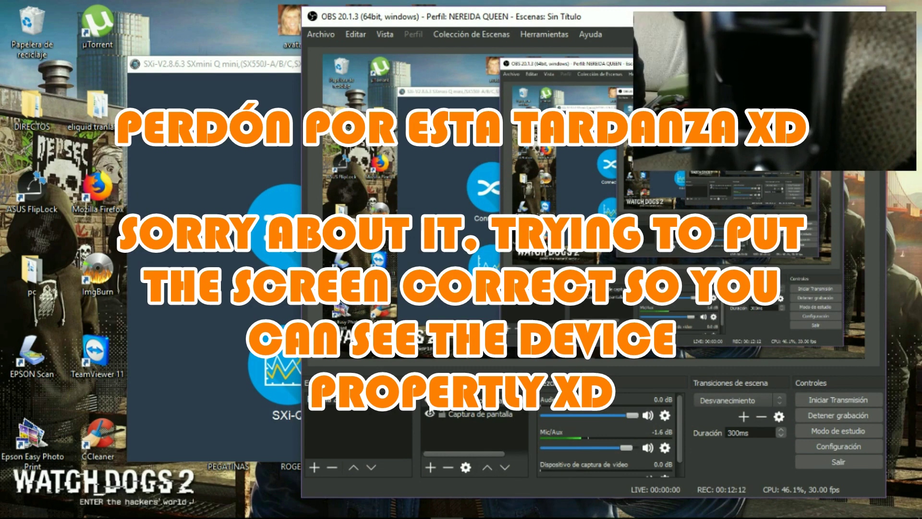
Move the SXi window to the desktop's upper-left corner and select the Captura de pantalla source in OBS Studio.
{"action": "left_click_drag", "start_coordinate": [192, 66], "coordinate": [51, 22]}
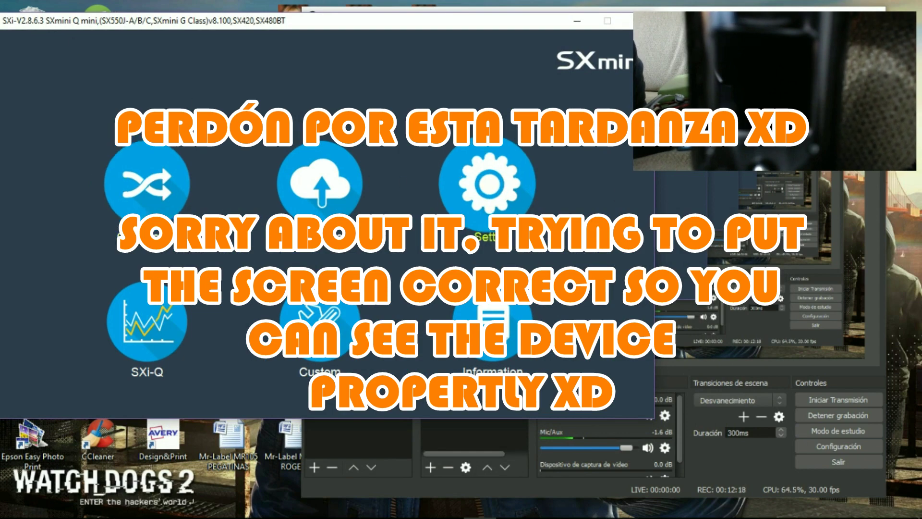
{"action": "key", "text": "alt+Tab"}
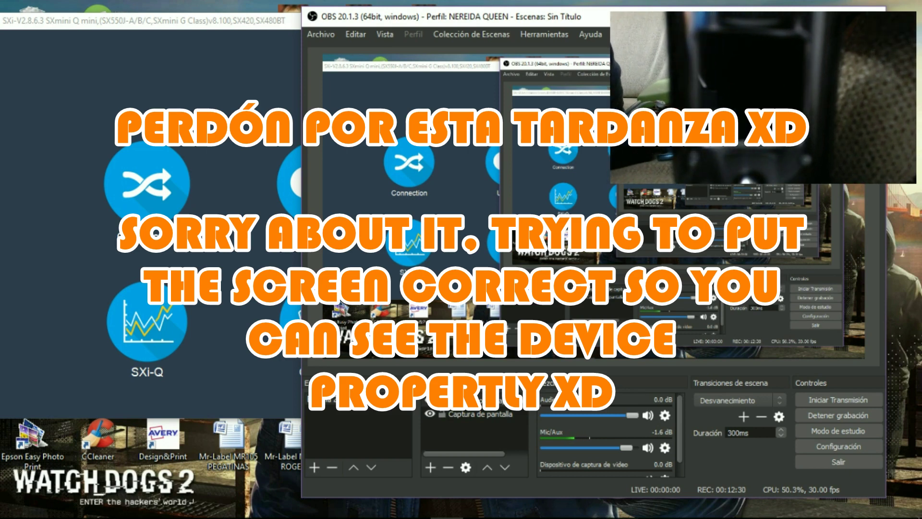
{"action": "left_click", "coordinate": [480, 414]}
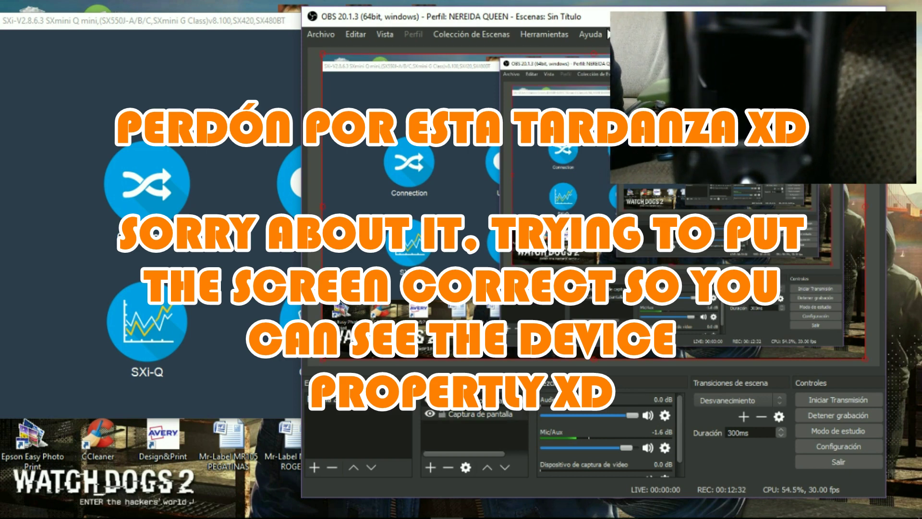
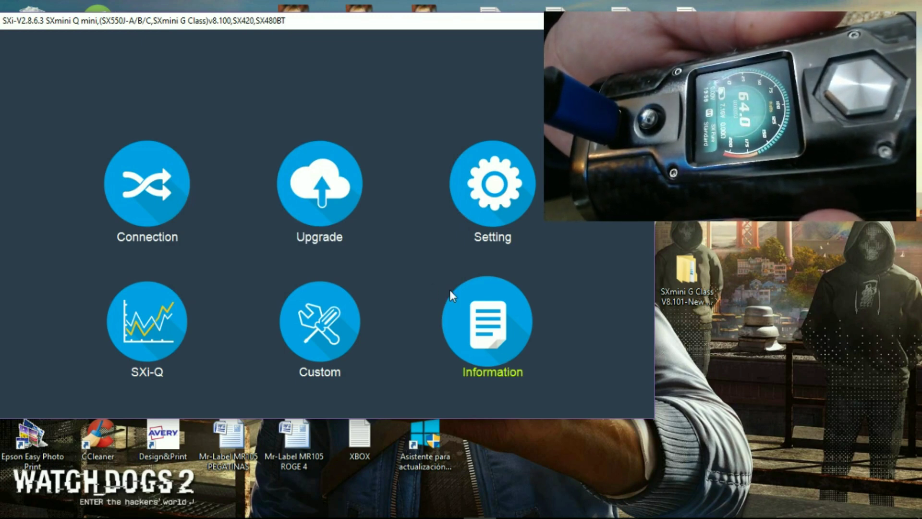
Check the connected device's chip information in SXi, declining the offered V8.100 upgrade, and return to the main screen.
{"action": "left_click", "coordinate": [474, 310]}
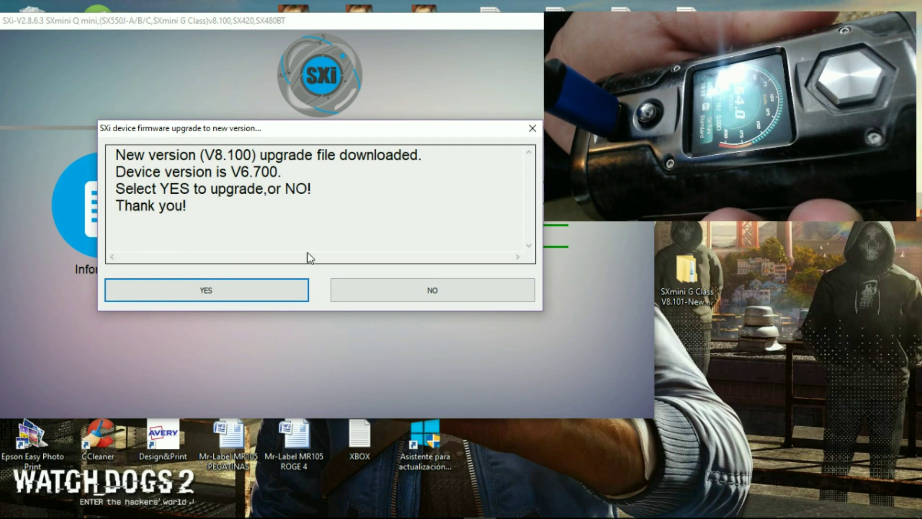
{"action": "left_click", "coordinate": [465, 290]}
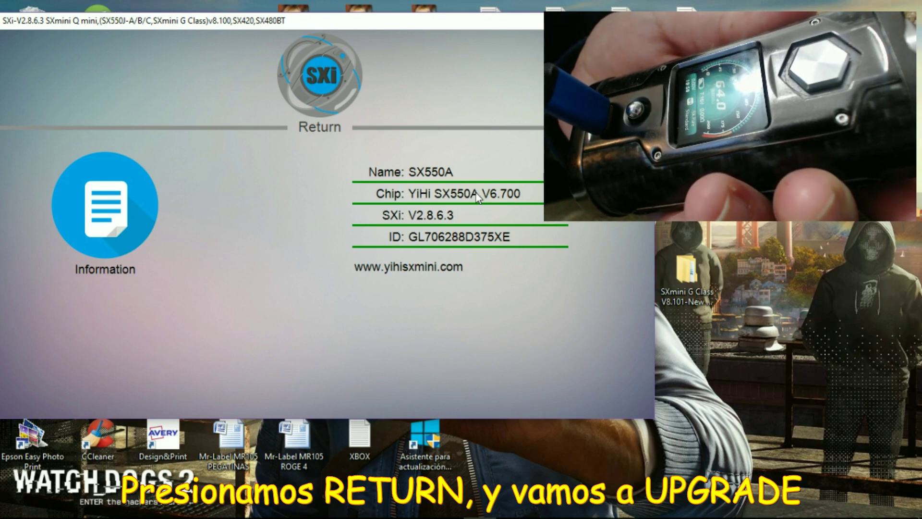
{"action": "left_click", "coordinate": [323, 85]}
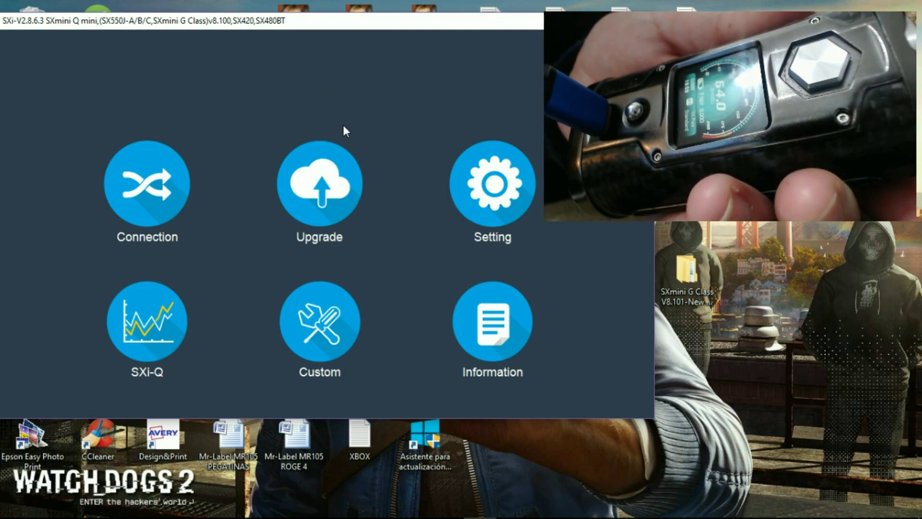
{"action": "left_click", "coordinate": [323, 178]}
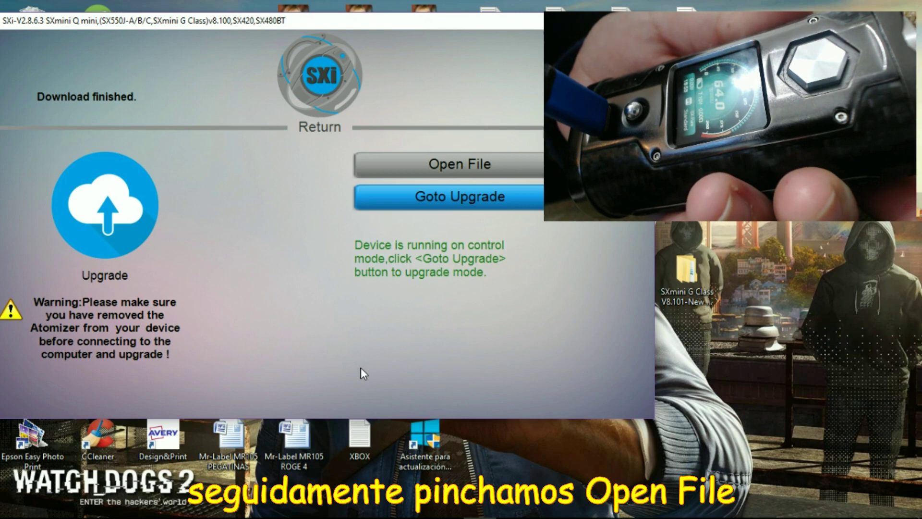
{"action": "left_click", "coordinate": [462, 197]}
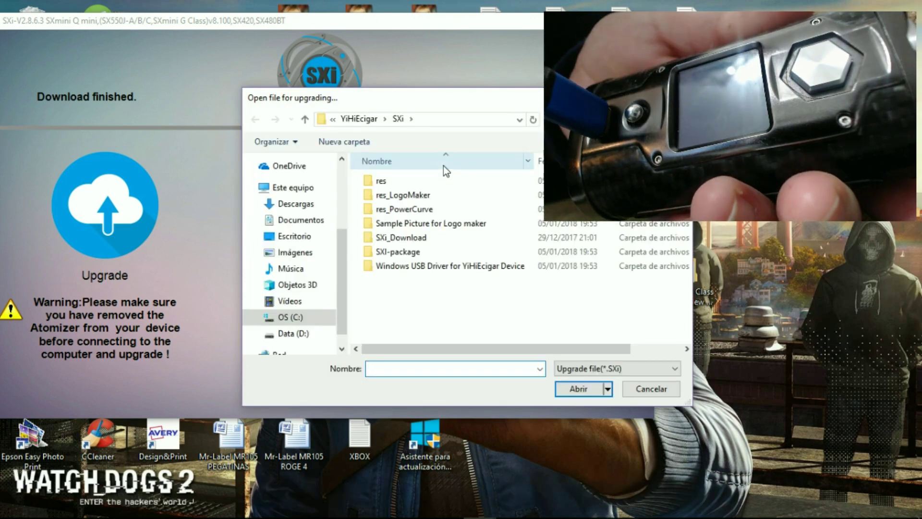
{"action": "left_click", "coordinate": [287, 237]}
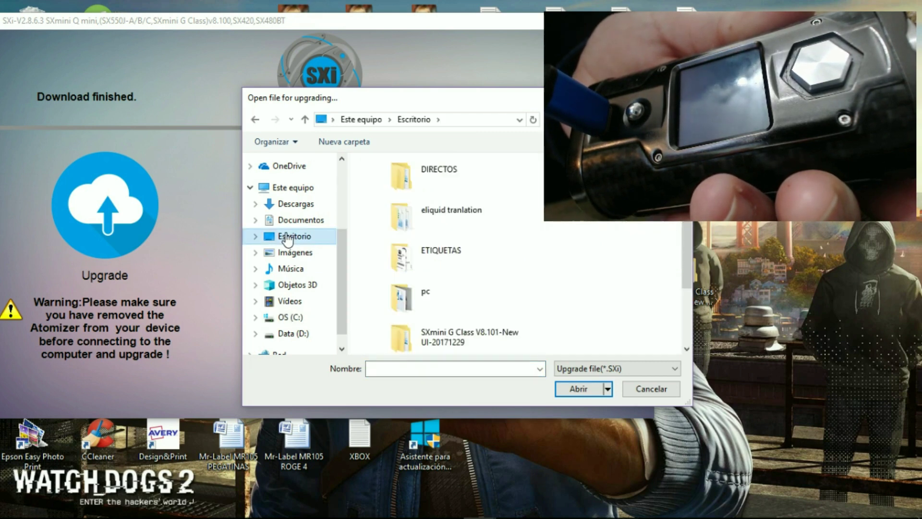
{"action": "scroll", "coordinate": [457, 203], "scroll_direction": "down", "scroll_amount": 2}
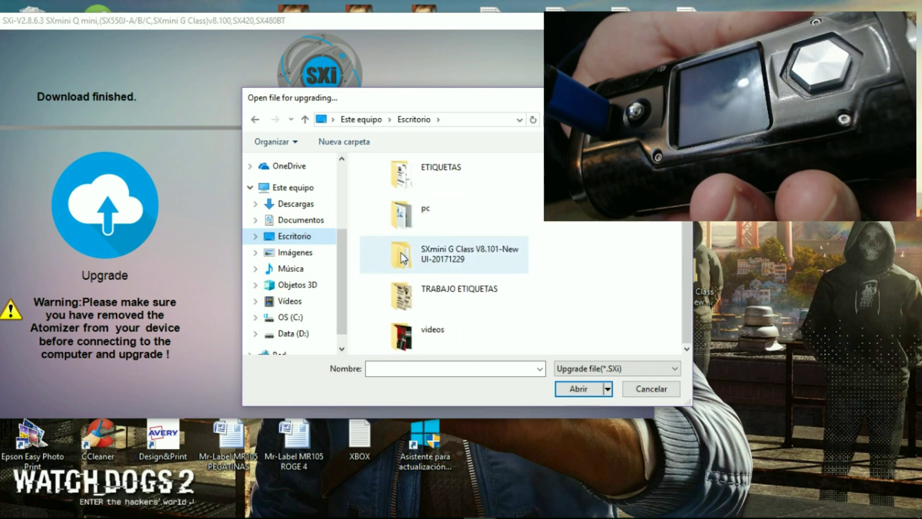
{"action": "double_click", "coordinate": [442, 255]}
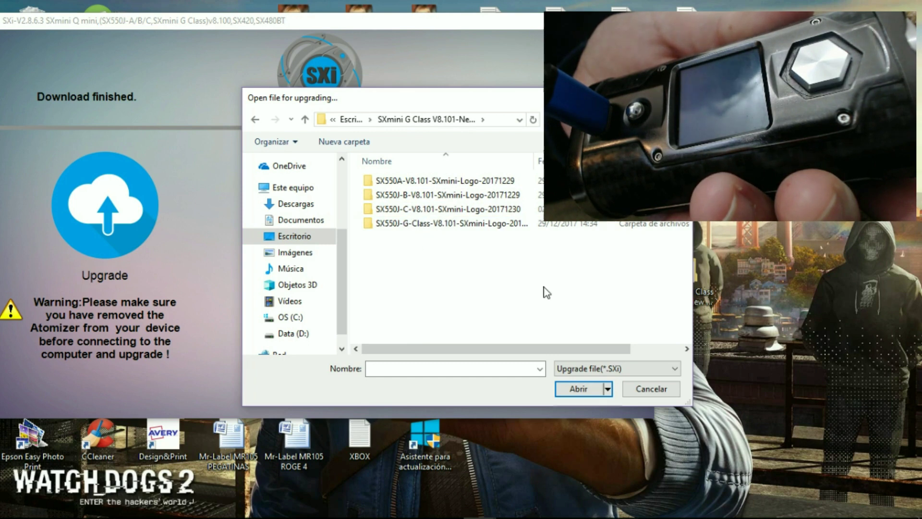
{"action": "double_click", "coordinate": [427, 182]}
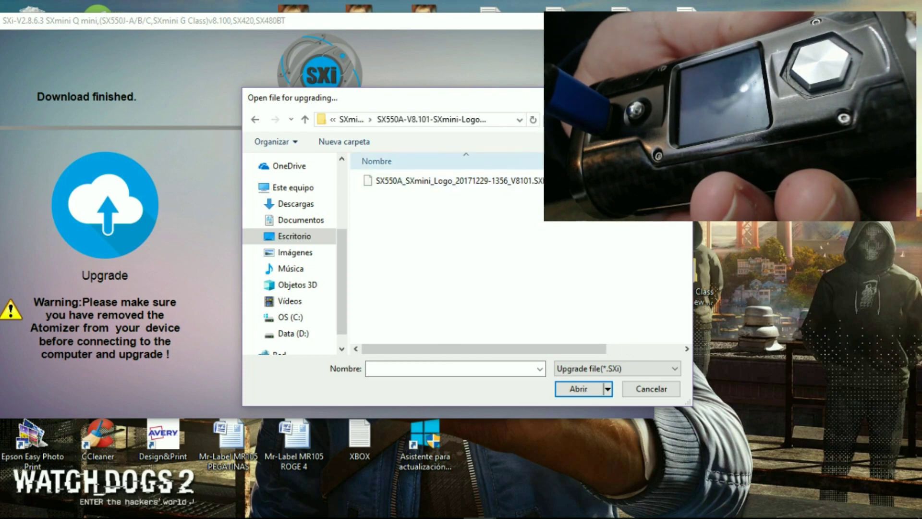
{"action": "double_click", "coordinate": [533, 157]}
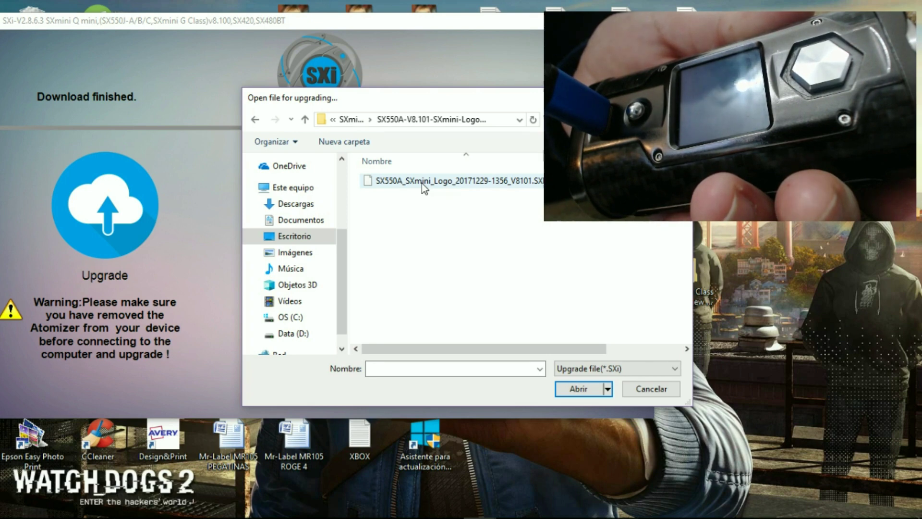
{"action": "left_click", "coordinate": [443, 182]}
{"action": "double_click", "coordinate": [443, 180]}
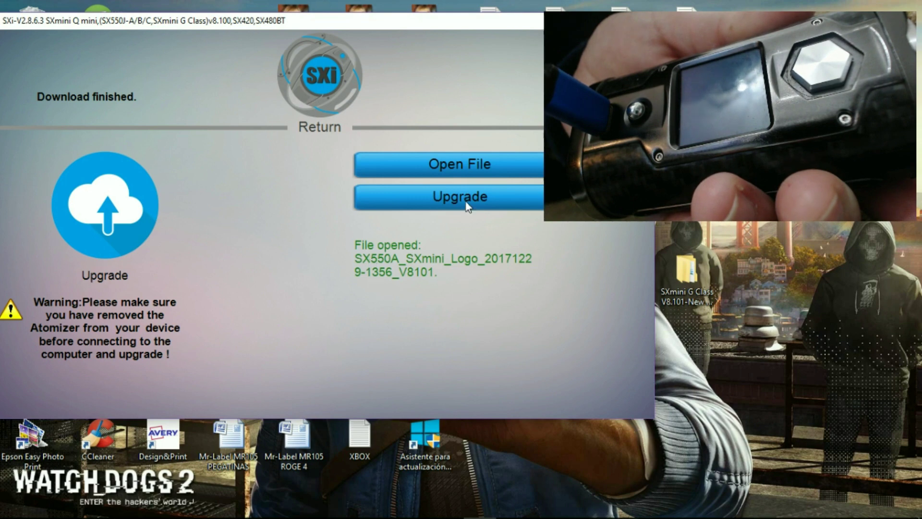
{"action": "left_click", "coordinate": [455, 194]}
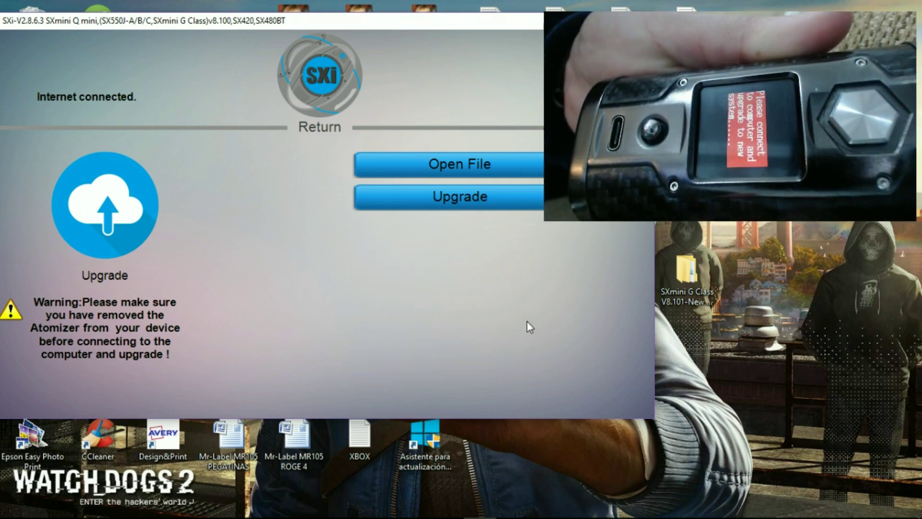
{"action": "left_click", "coordinate": [487, 513]}
{"action": "left_click", "coordinate": [489, 515]}
{"action": "left_click", "coordinate": [447, 510]}
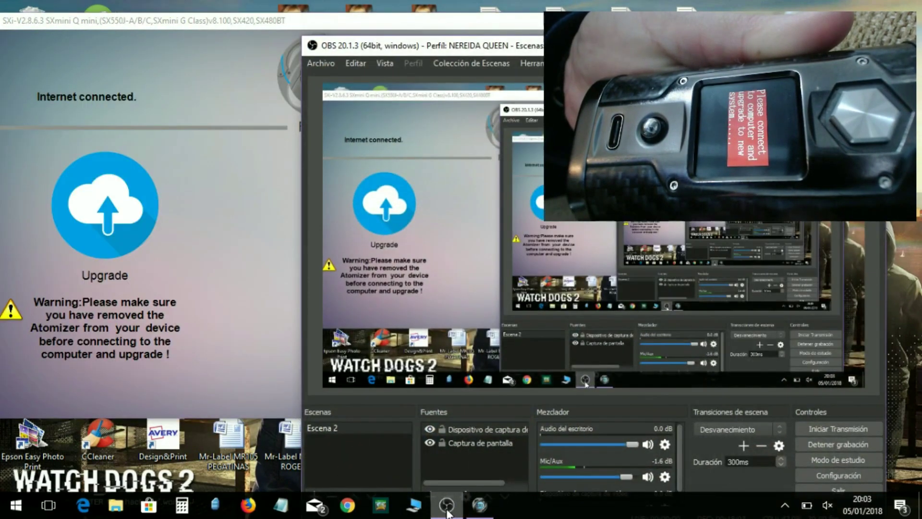
{"action": "left_click", "coordinate": [446, 510]}
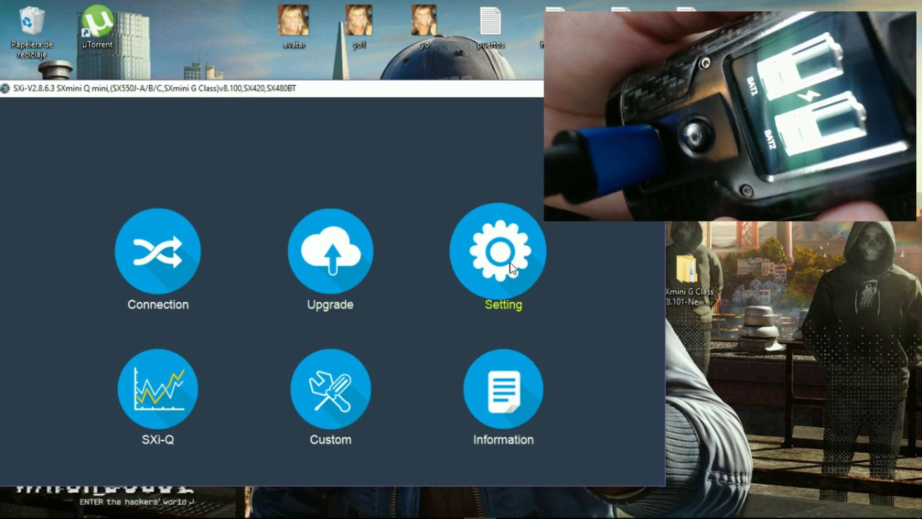
Check the upgraded device's chip information and the custom wallpaper page, returning to the main screen from each.
{"action": "left_click", "coordinate": [502, 393]}
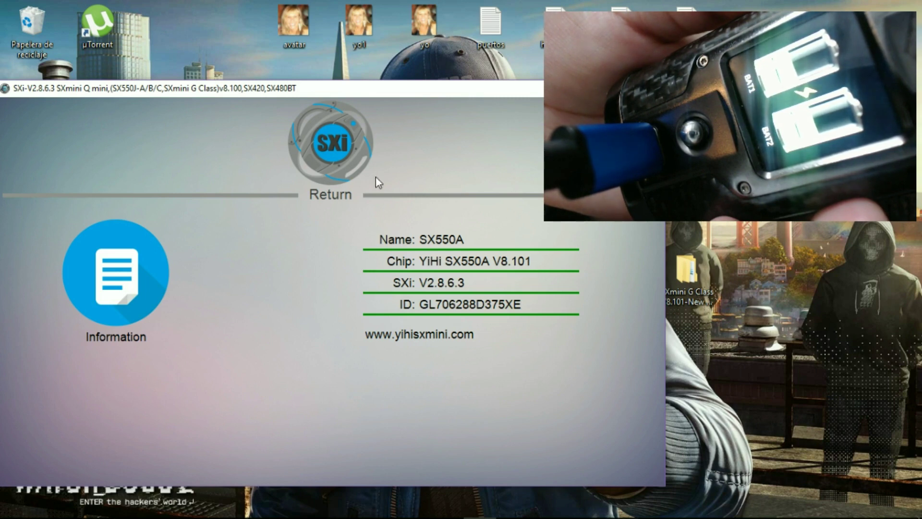
{"action": "left_click", "coordinate": [346, 156]}
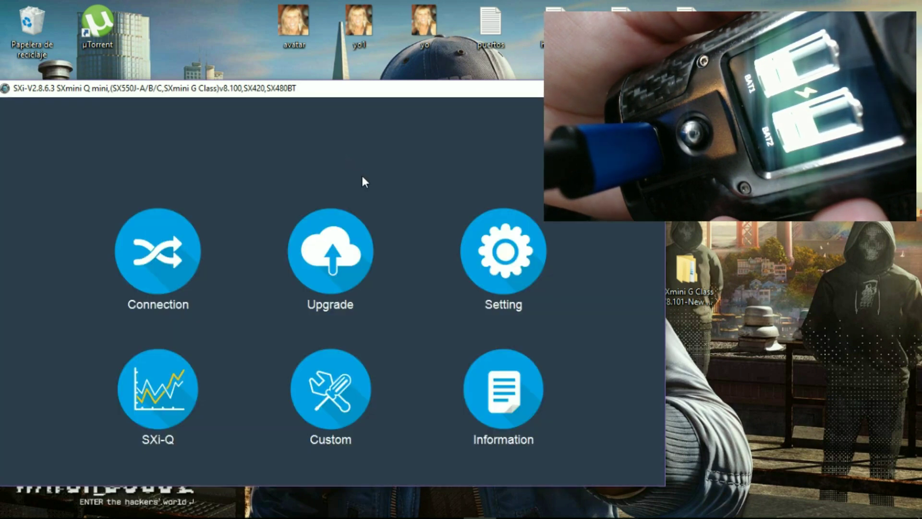
{"action": "left_click", "coordinate": [347, 382]}
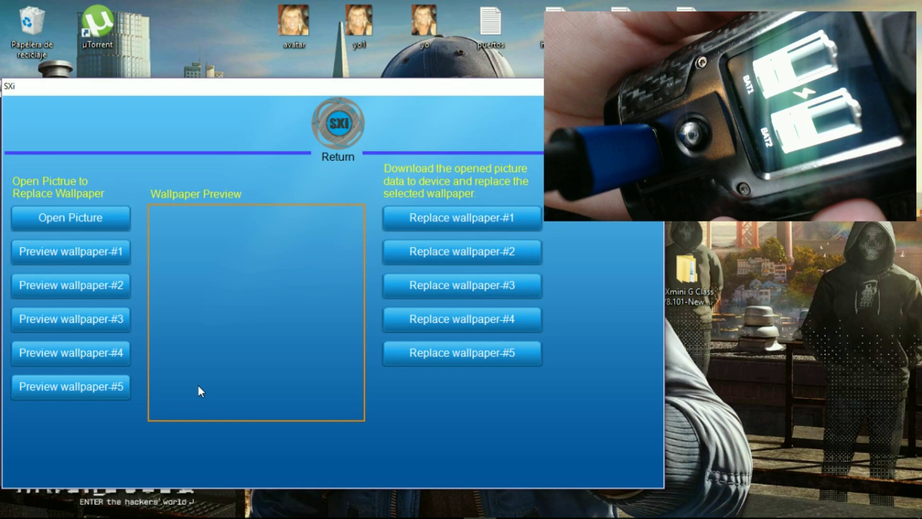
{"action": "left_click", "coordinate": [322, 131]}
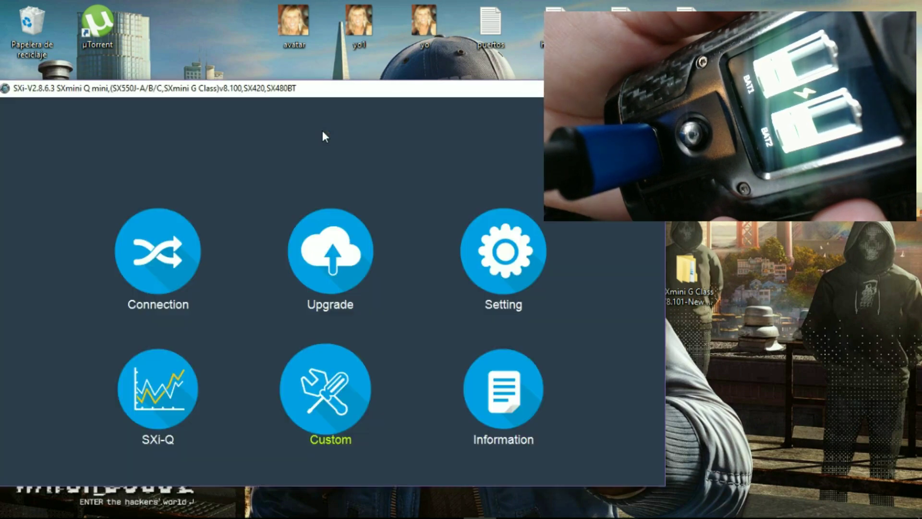
Review the SXi-Q power curves S1 to S4, go back to S1, and close the curve editor.
{"action": "left_click", "coordinate": [181, 391]}
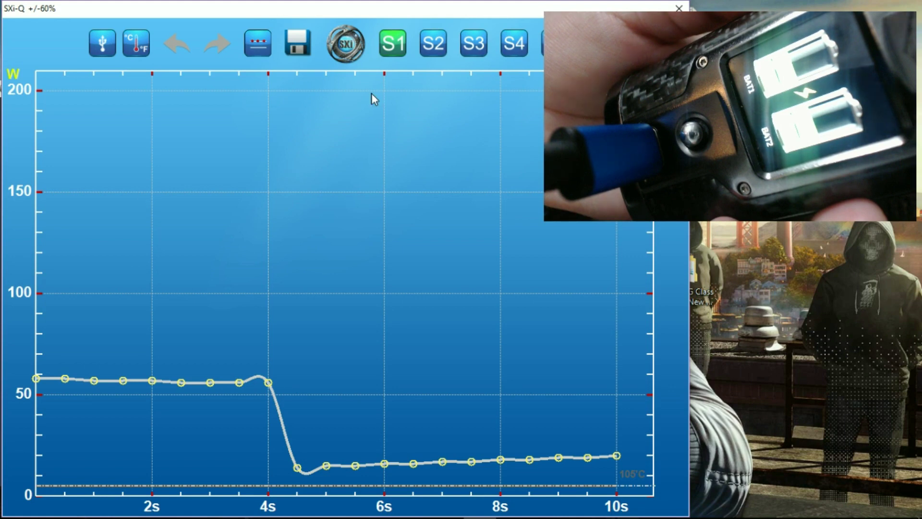
{"action": "left_click", "coordinate": [432, 46]}
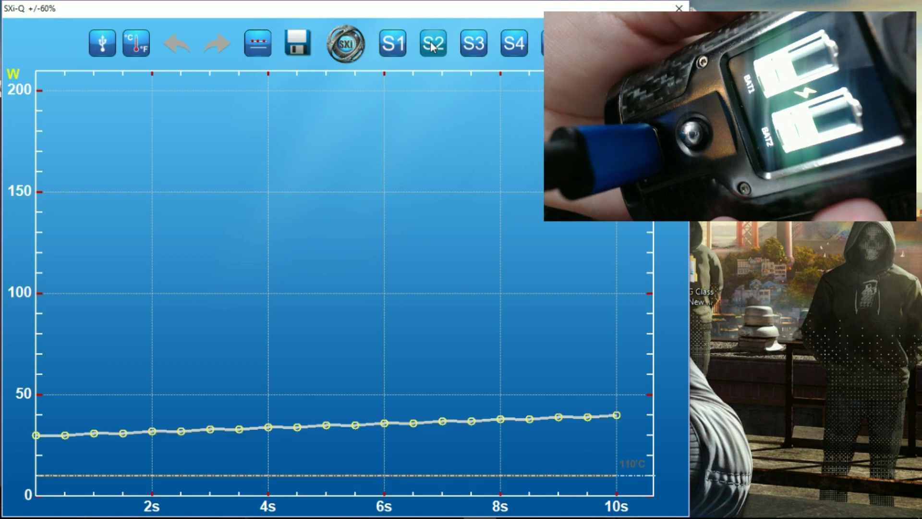
{"action": "left_click", "coordinate": [484, 44]}
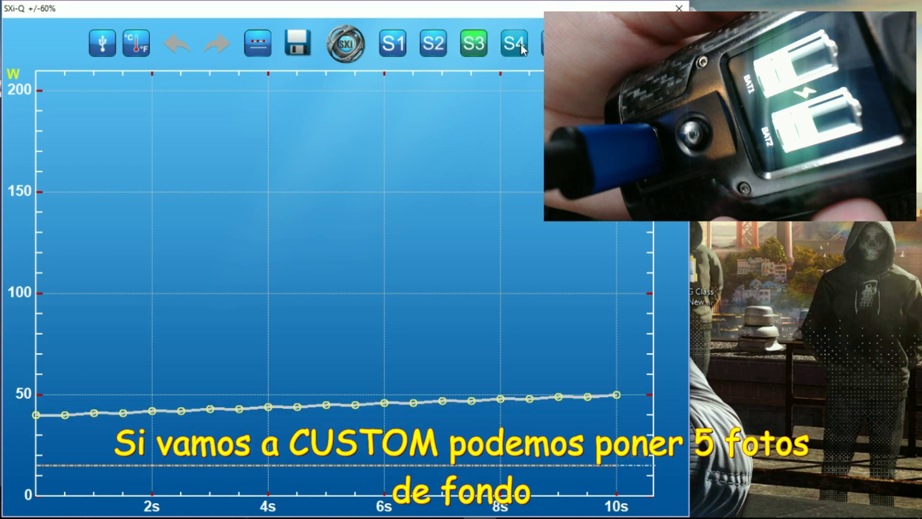
{"action": "left_click", "coordinate": [521, 44]}
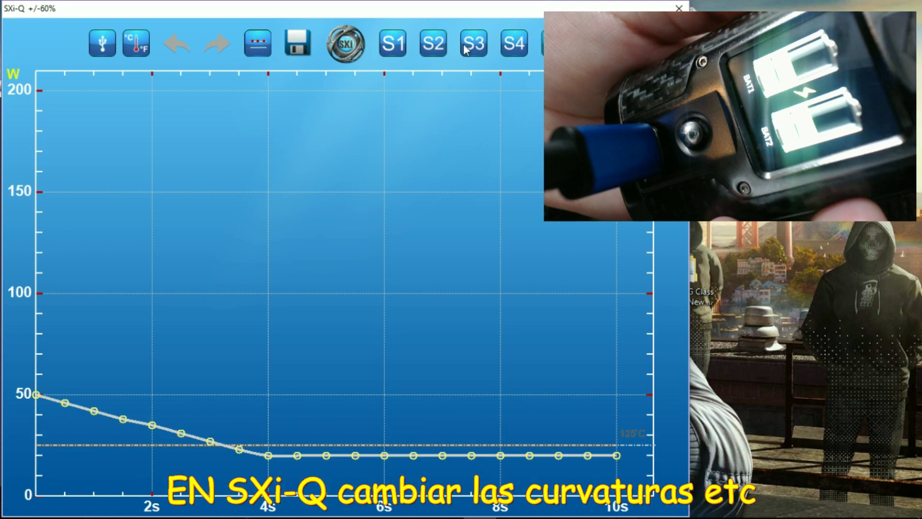
{"action": "left_click", "coordinate": [393, 43]}
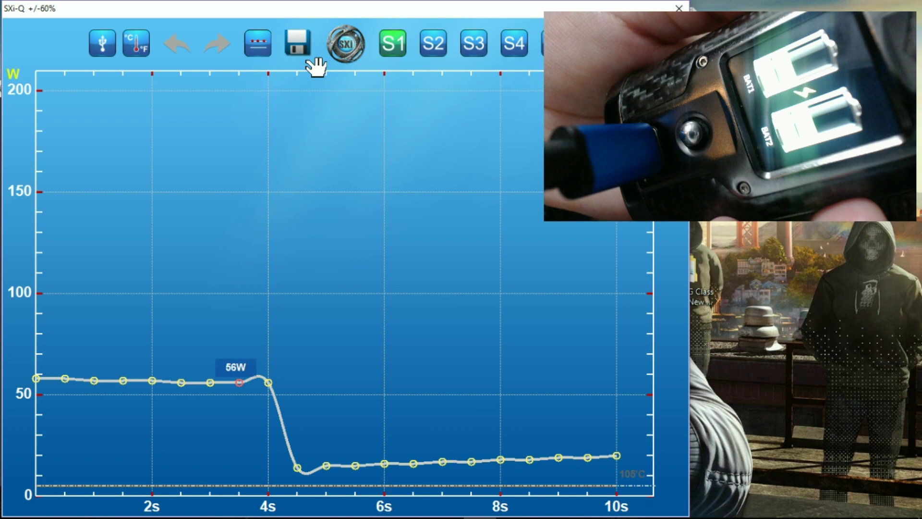
{"action": "key", "text": "alt+F4"}
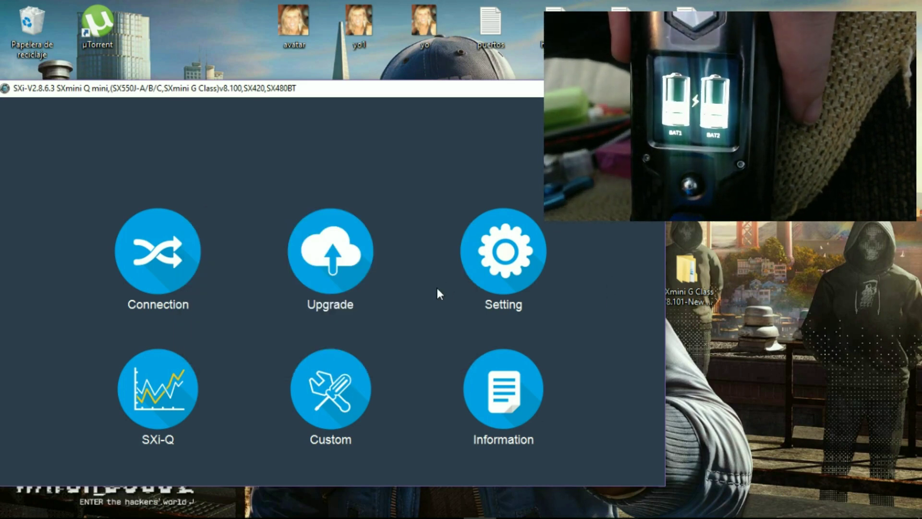
Replace the device's wallpaper #5 with the desktop picture "lara 2" and return to the main screen.
{"action": "left_click", "coordinate": [337, 392]}
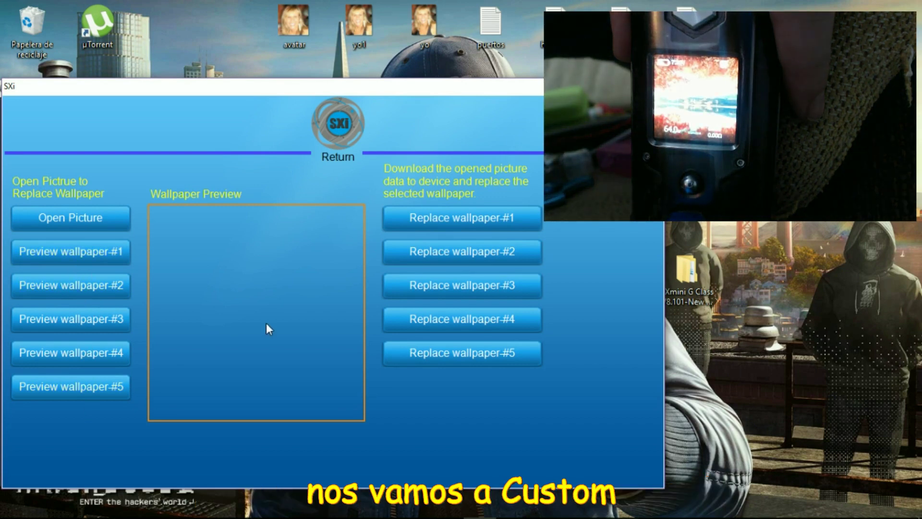
{"action": "left_click", "coordinate": [59, 221]}
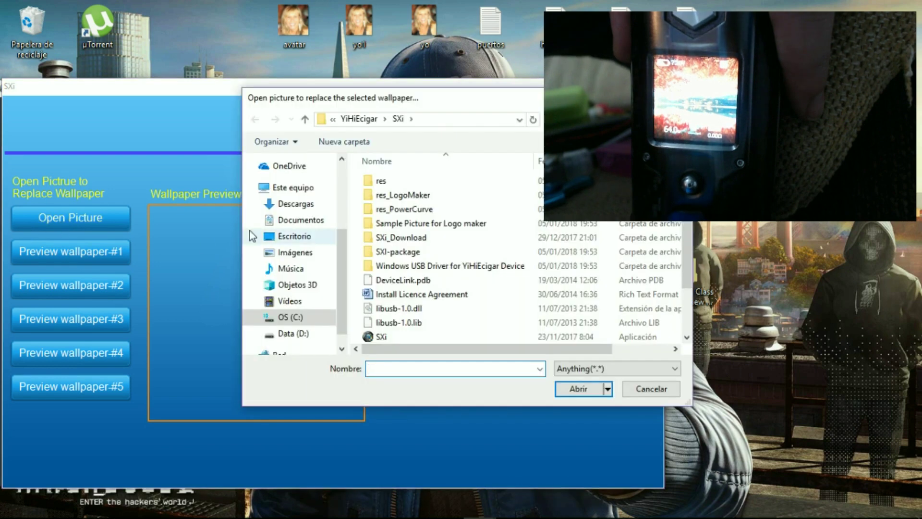
{"action": "left_click", "coordinate": [300, 238]}
{"action": "scroll", "coordinate": [449, 226], "scroll_direction": "down", "scroll_amount": 8}
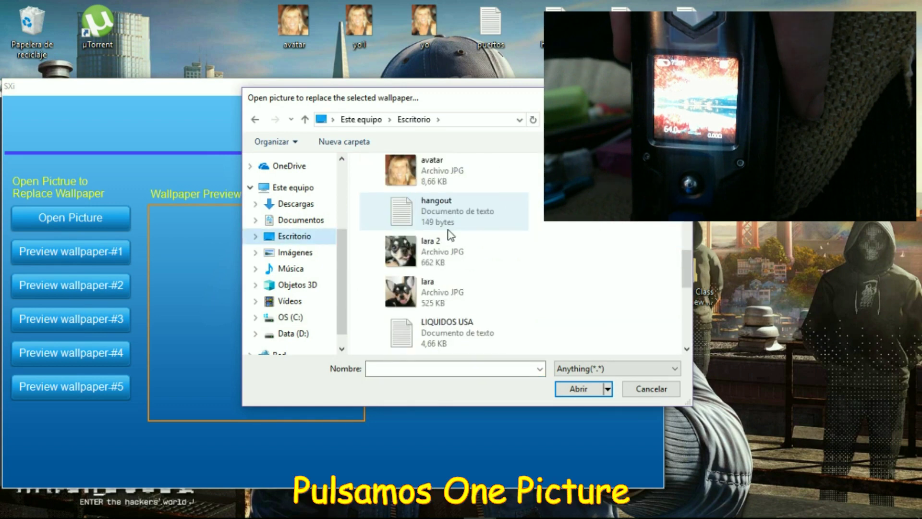
{"action": "double_click", "coordinate": [412, 256]}
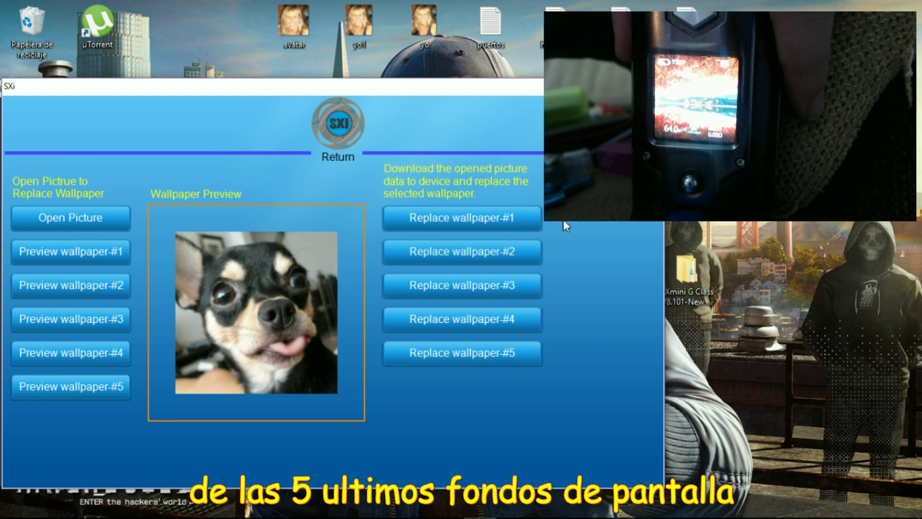
{"action": "left_click", "coordinate": [463, 354]}
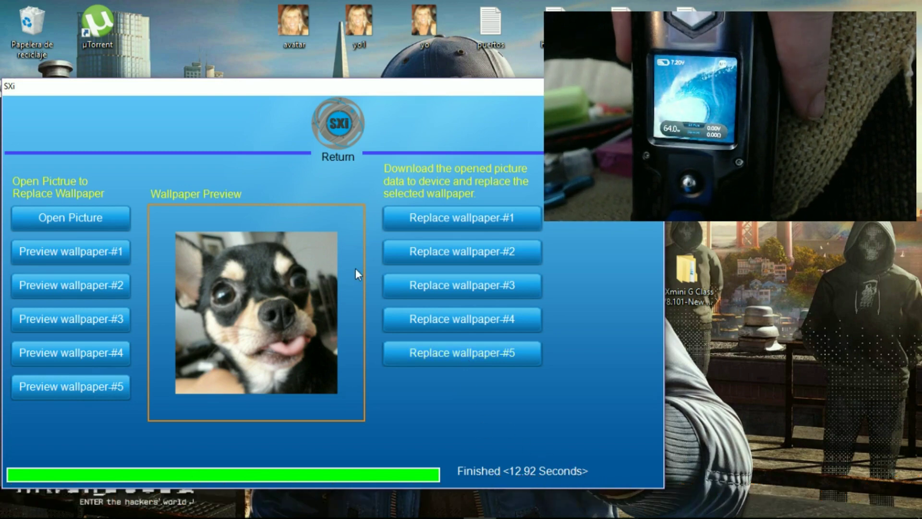
{"action": "left_click", "coordinate": [343, 137]}
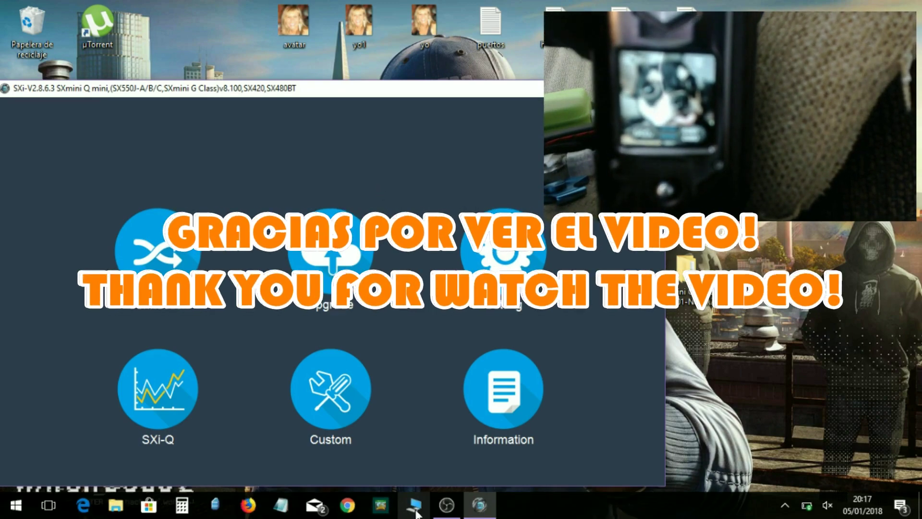
Switch to OBS Studio.
{"action": "mouse_move", "coordinate": [447, 509]}
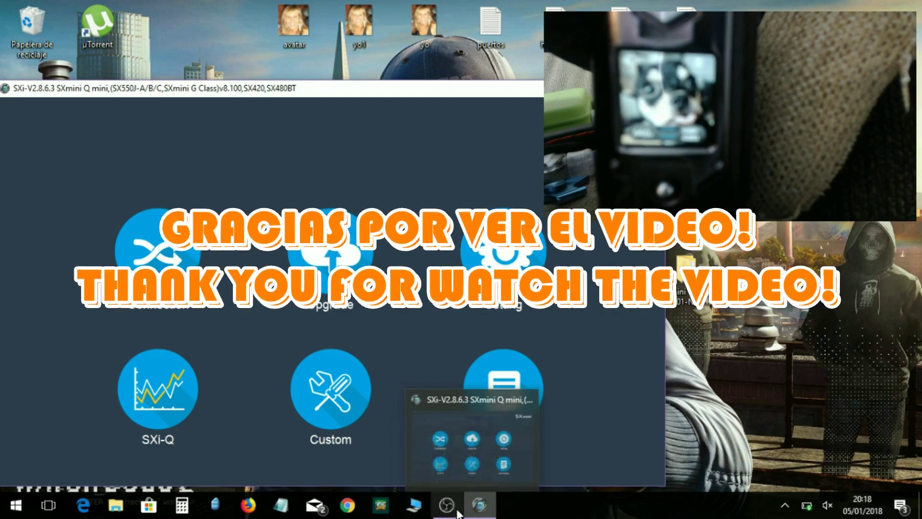
{"action": "left_click", "coordinate": [447, 509]}
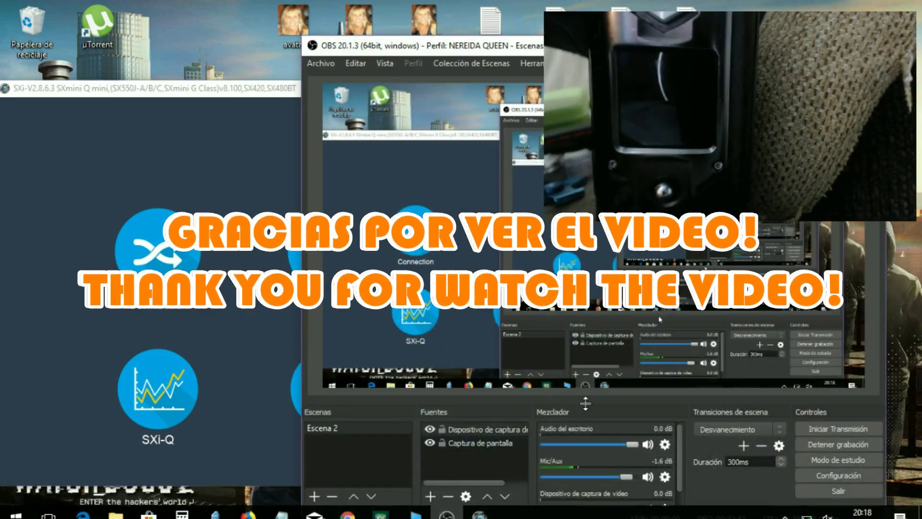